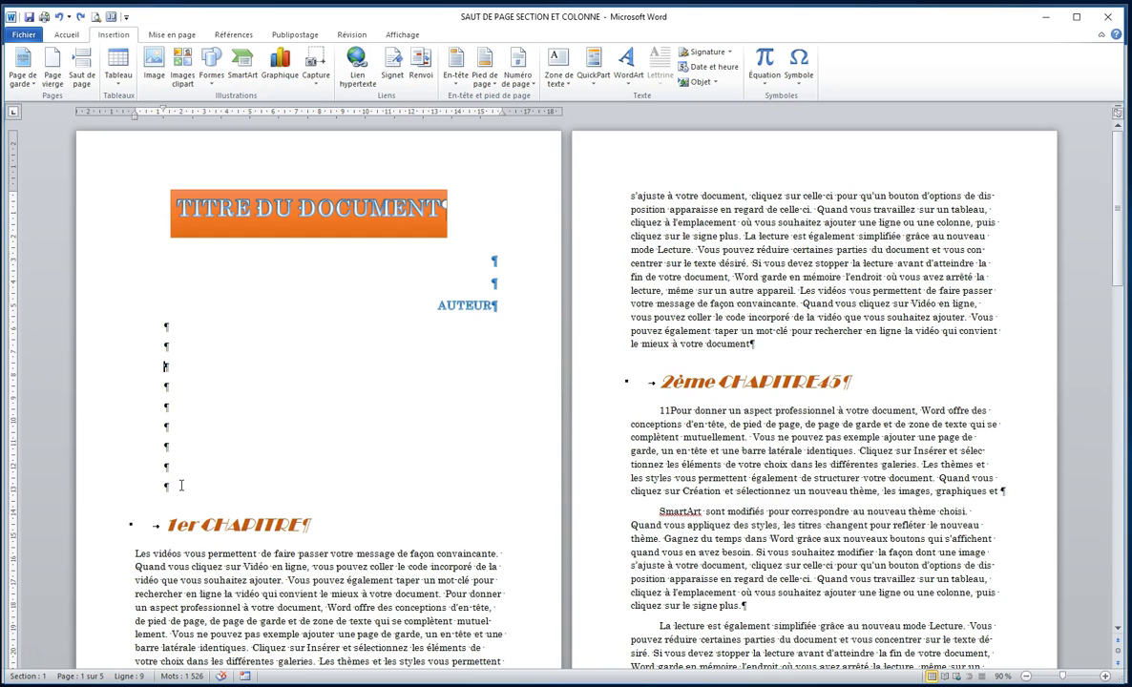
- Fill the title page with empty paragraphs so '1er CHAPITRE' moves to the top of page 2
click(181, 486)
click(174, 467)
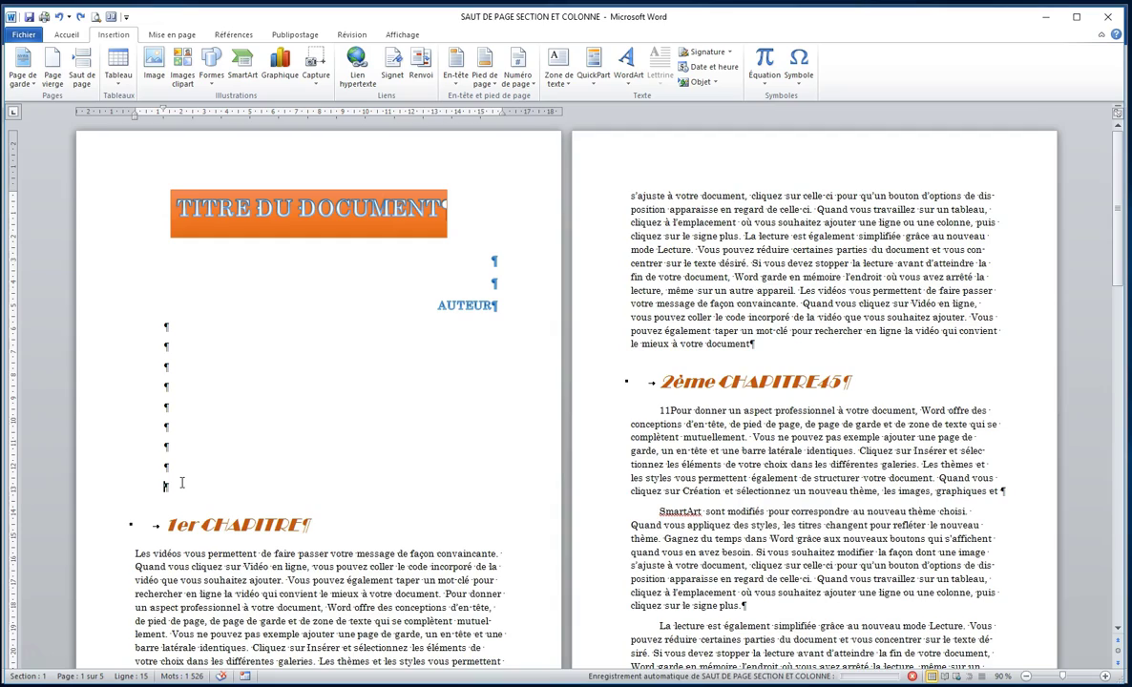
key(Return)
key(Return)
key(Return)
key(Return)
key(Return)
key(Return)
key(Return)
key(Return)
key(Return)
key(Return)
key(Return)
key(Return)
key(Return)
key(Return)
key(Return)
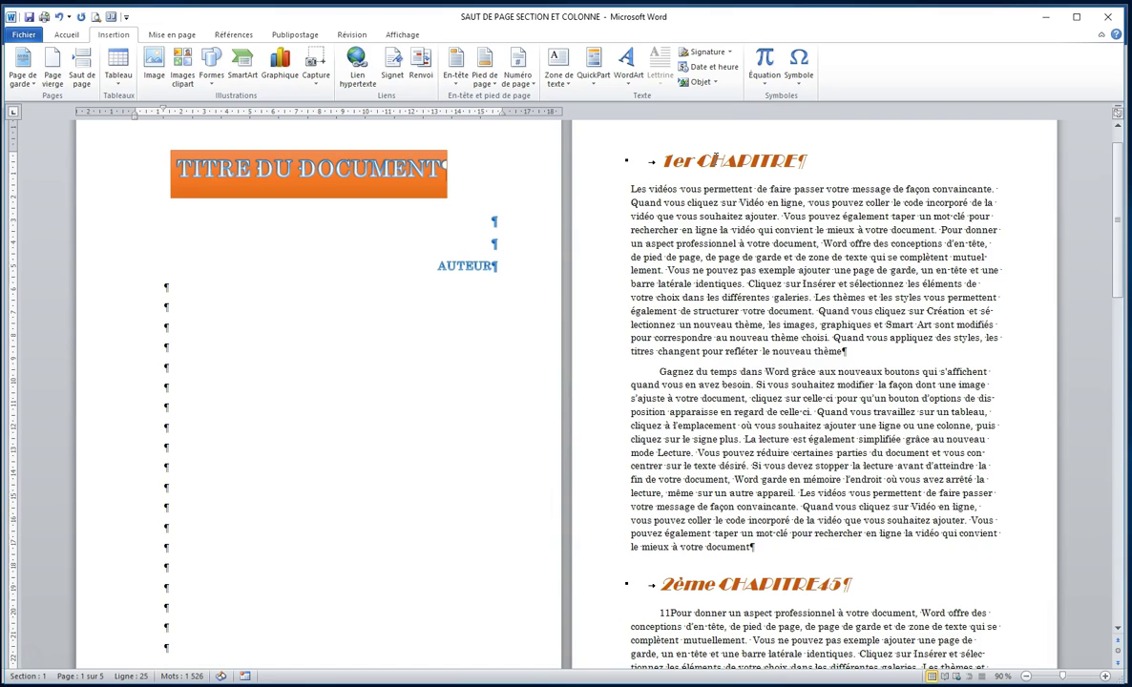
click(649, 162)
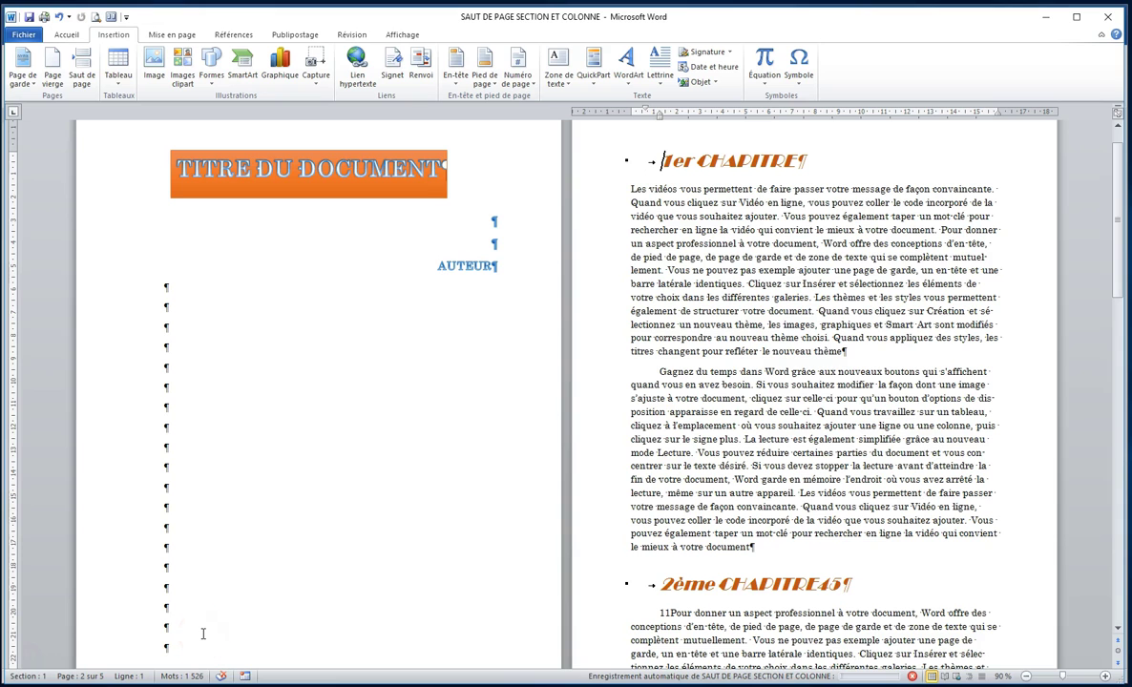
- Delete the added empty paragraphs so '1er CHAPITRE' sits back below the title block
click(139, 623)
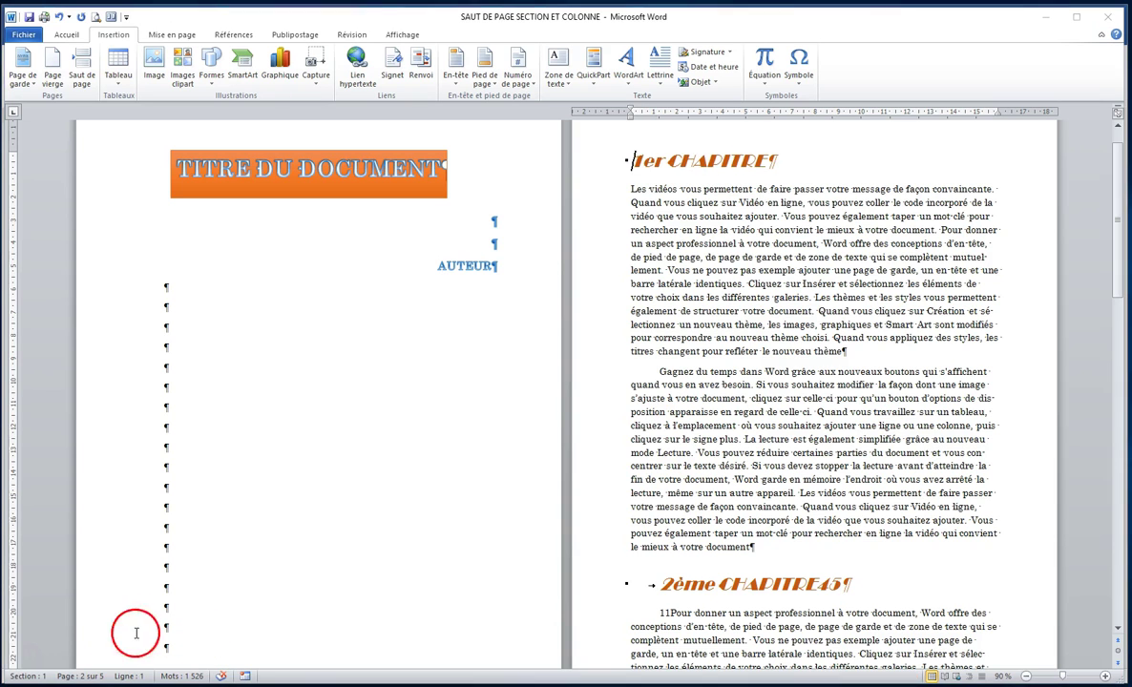
key(BackSpace)
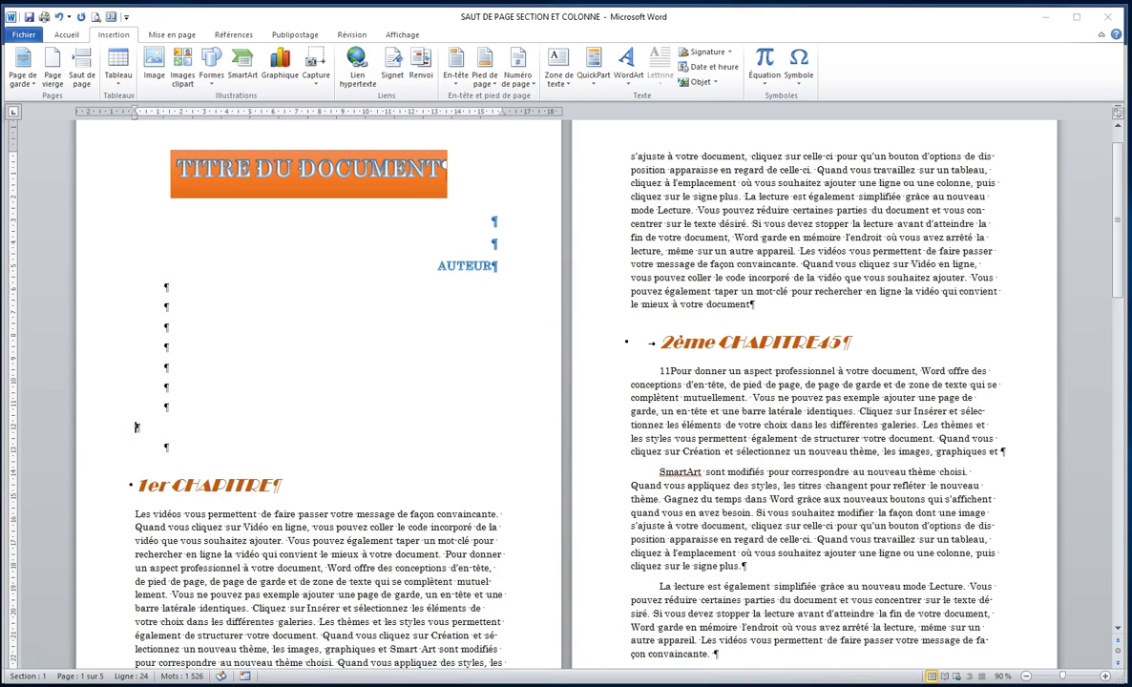
click(187, 443)
- Insert a 'Page suivante' section break after the title page so '1er CHAPITRE' starts page 2
click(181, 36)
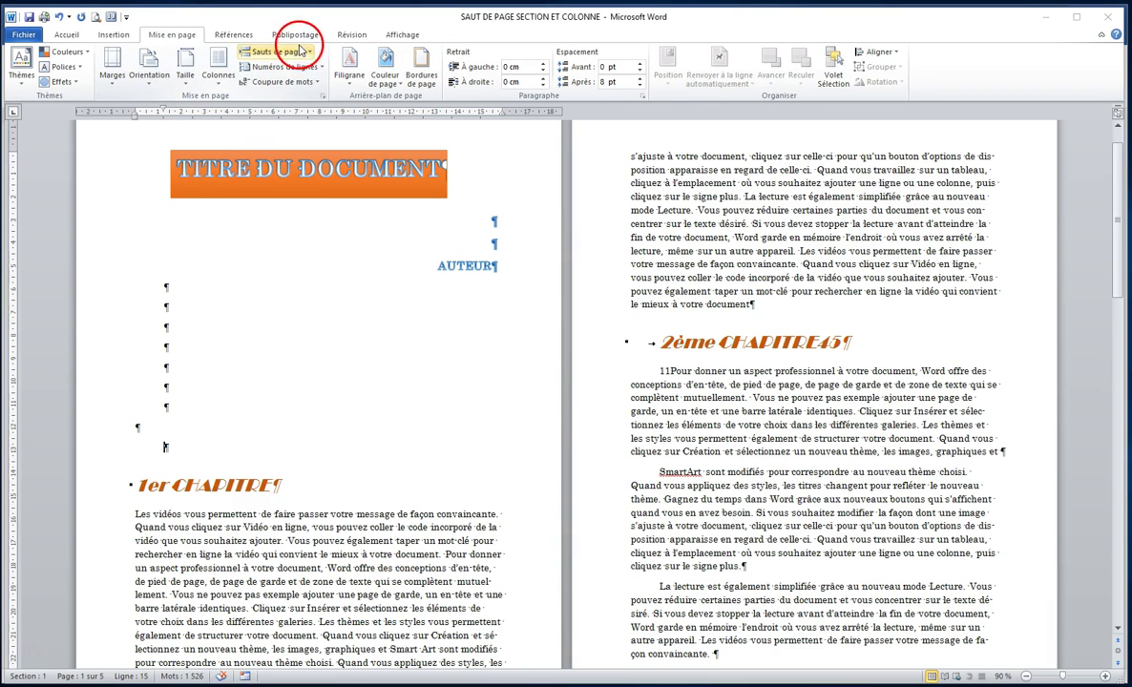
click(304, 53)
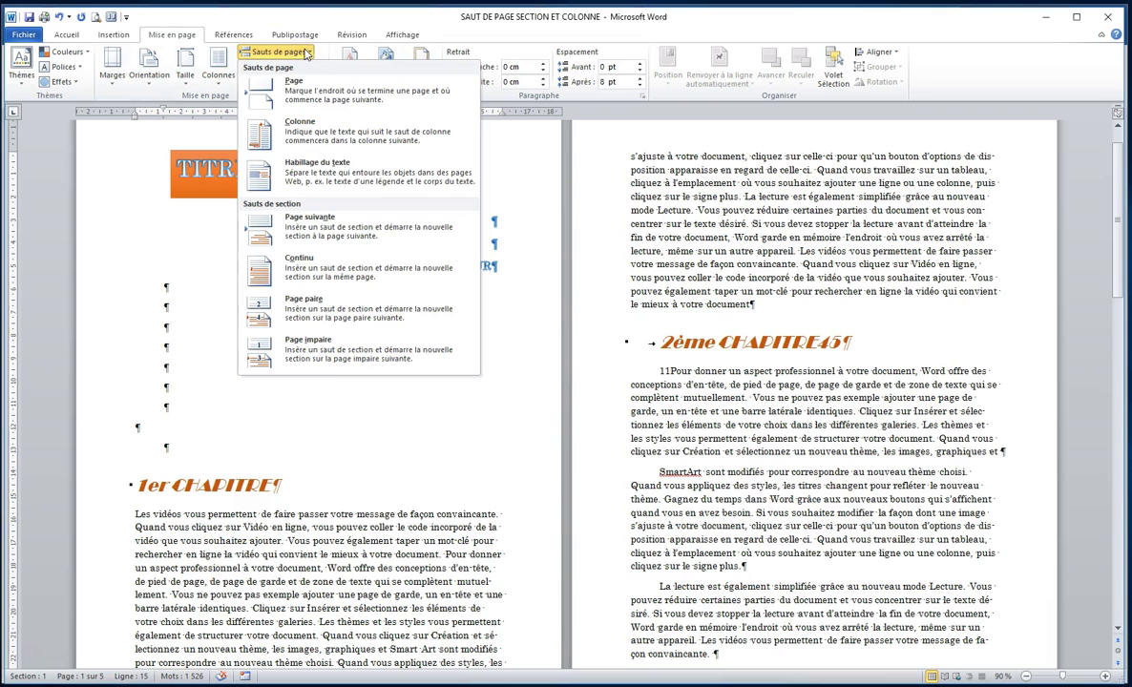
click(309, 224)
click(408, 444)
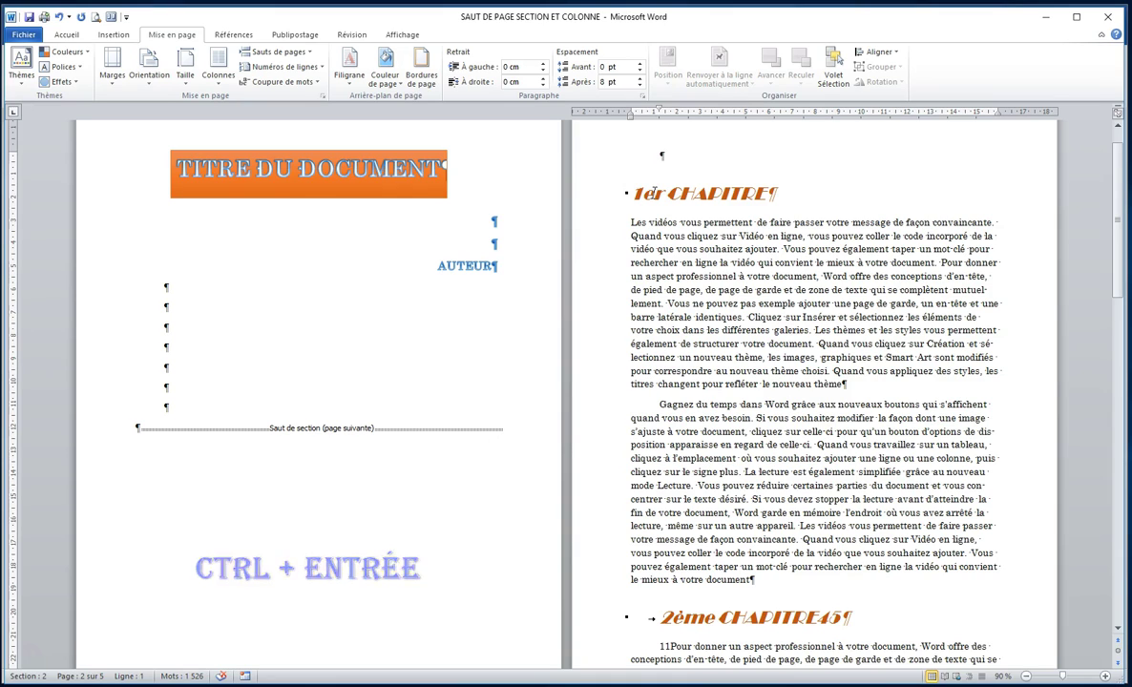
click(673, 226)
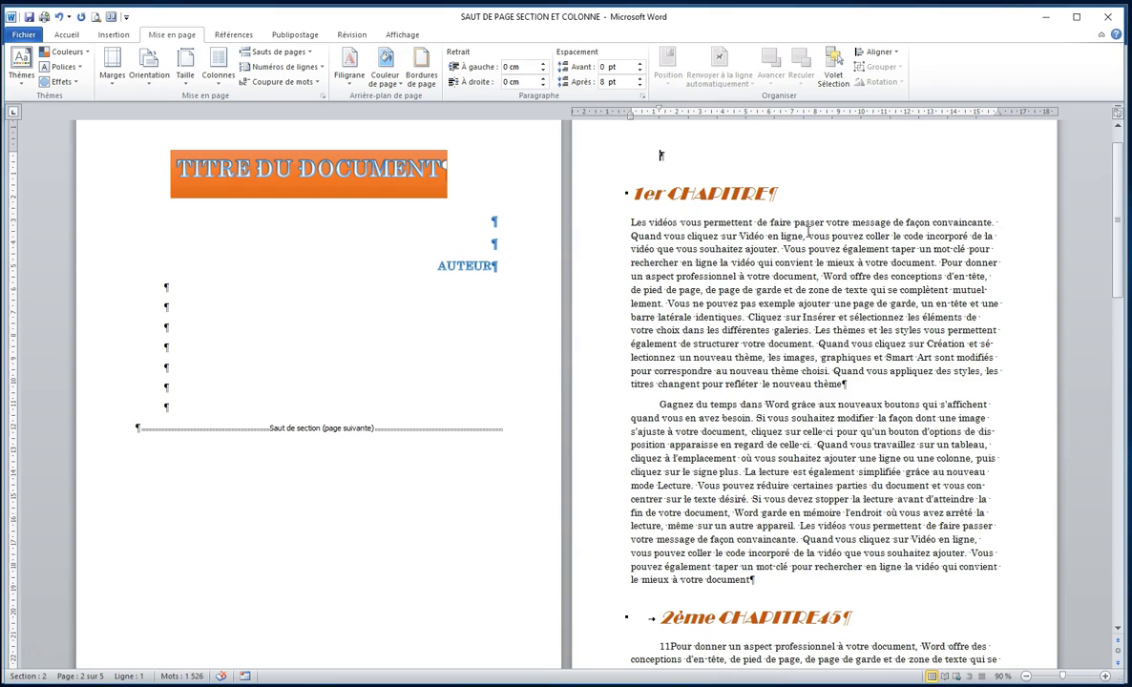
click(629, 221)
click(630, 195)
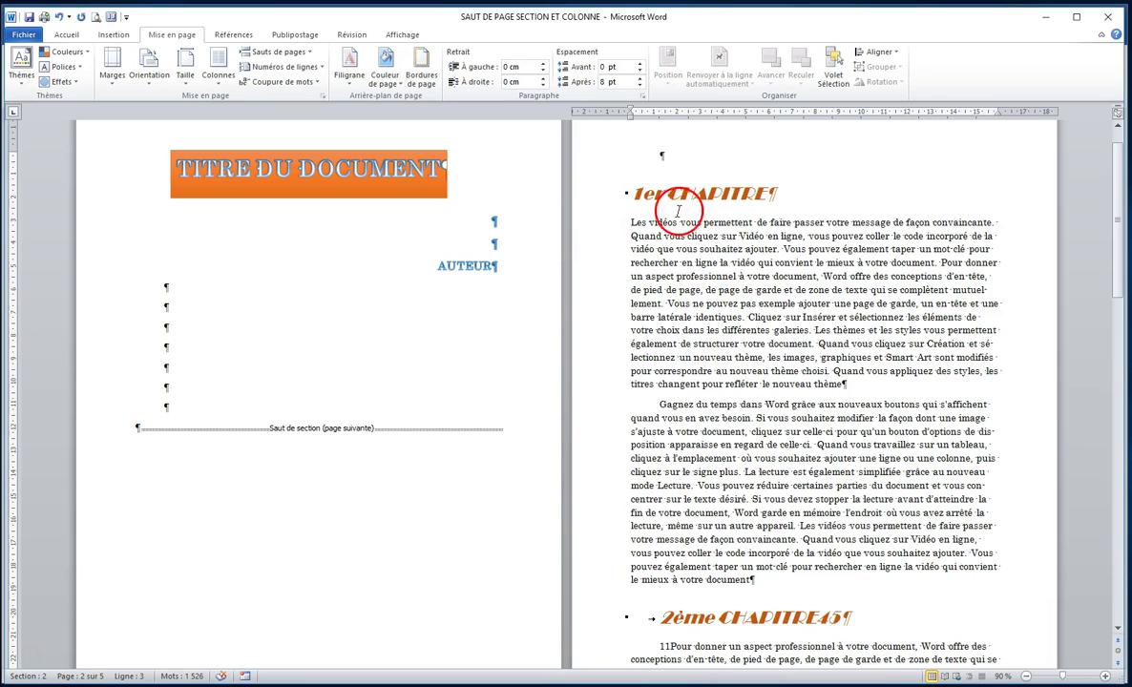
- Insert continuous section breaks after the '1er CHAPITRE' heading and after the chapter's last paragraph
click(629, 223)
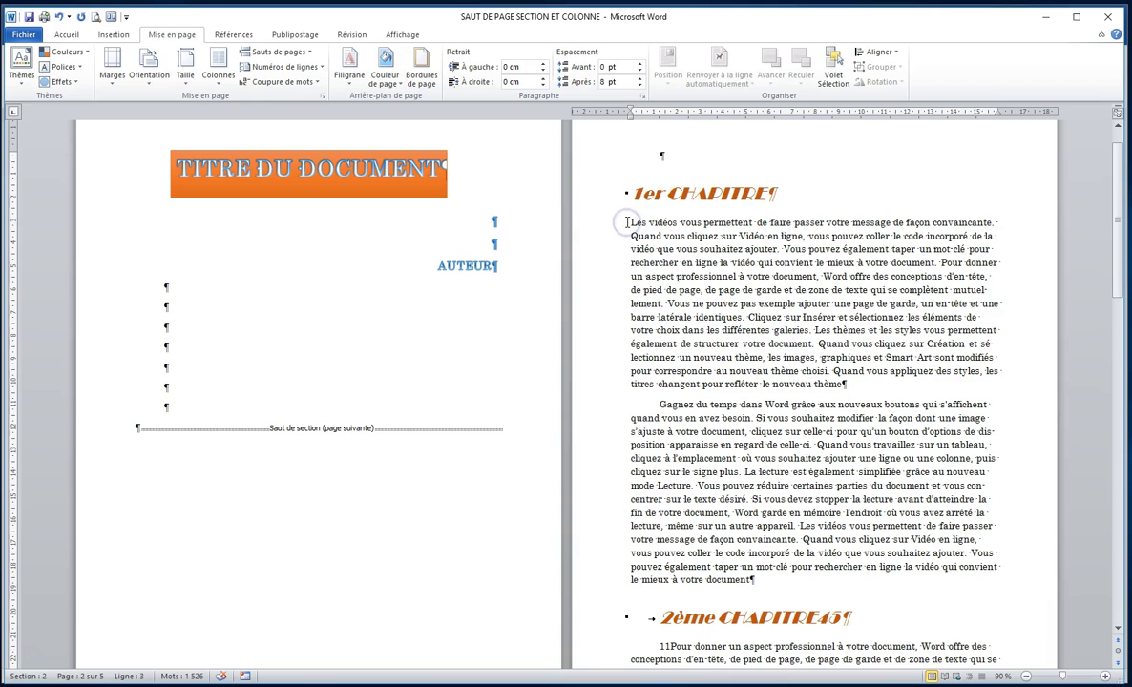
click(291, 53)
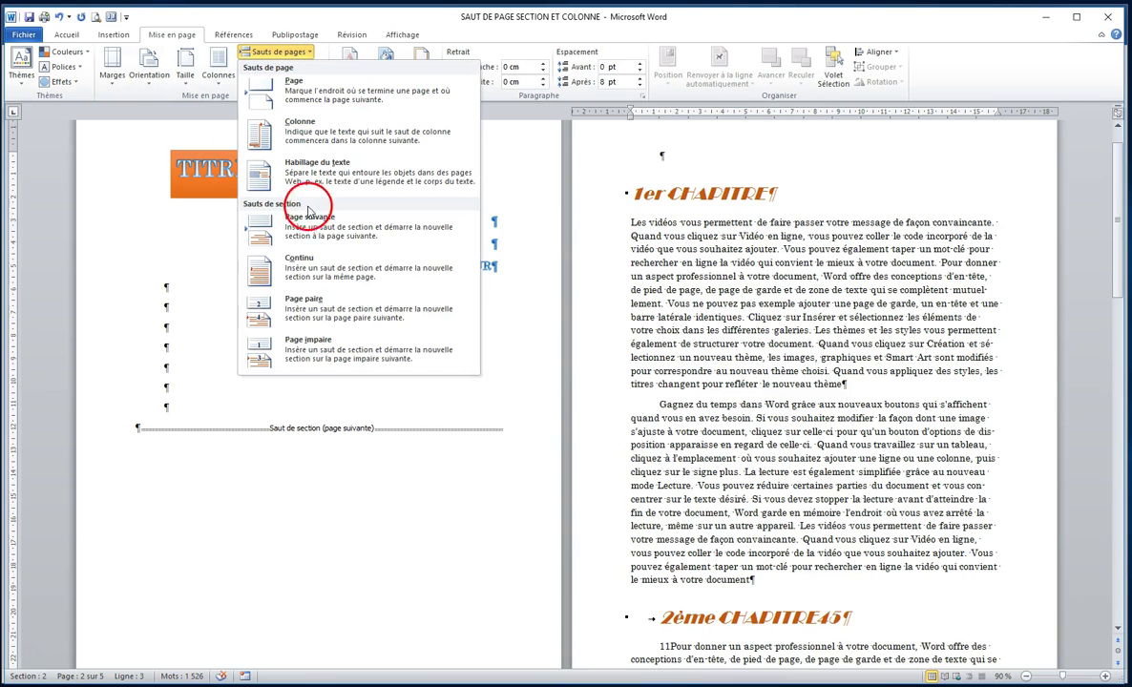
click(302, 254)
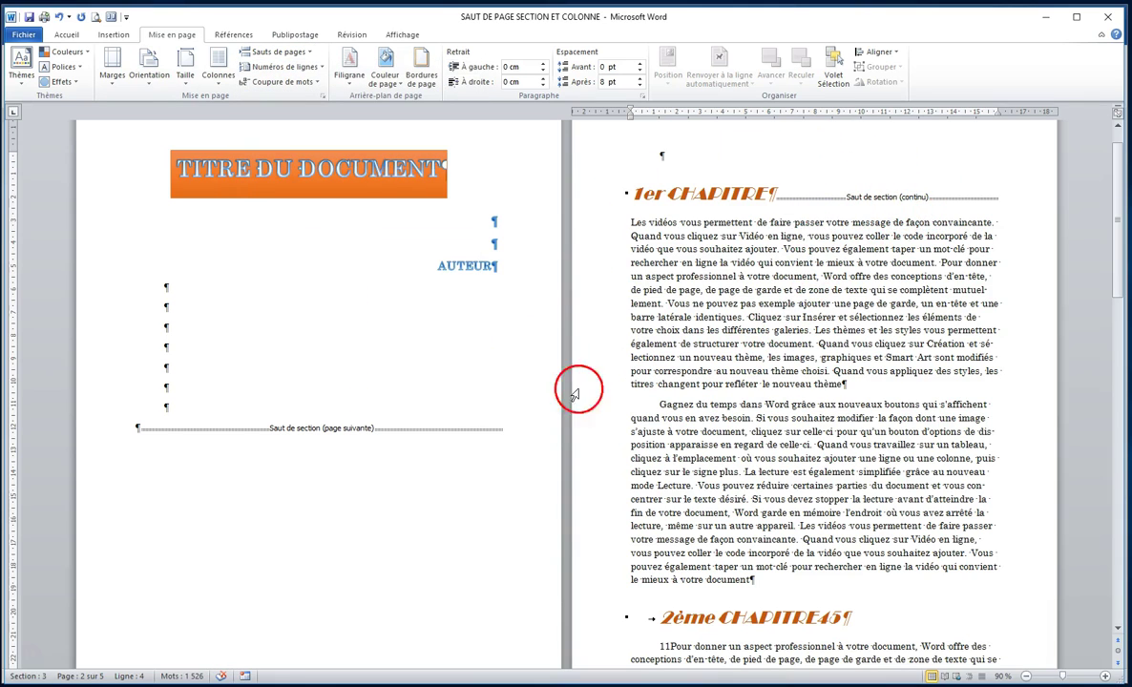
click(774, 586)
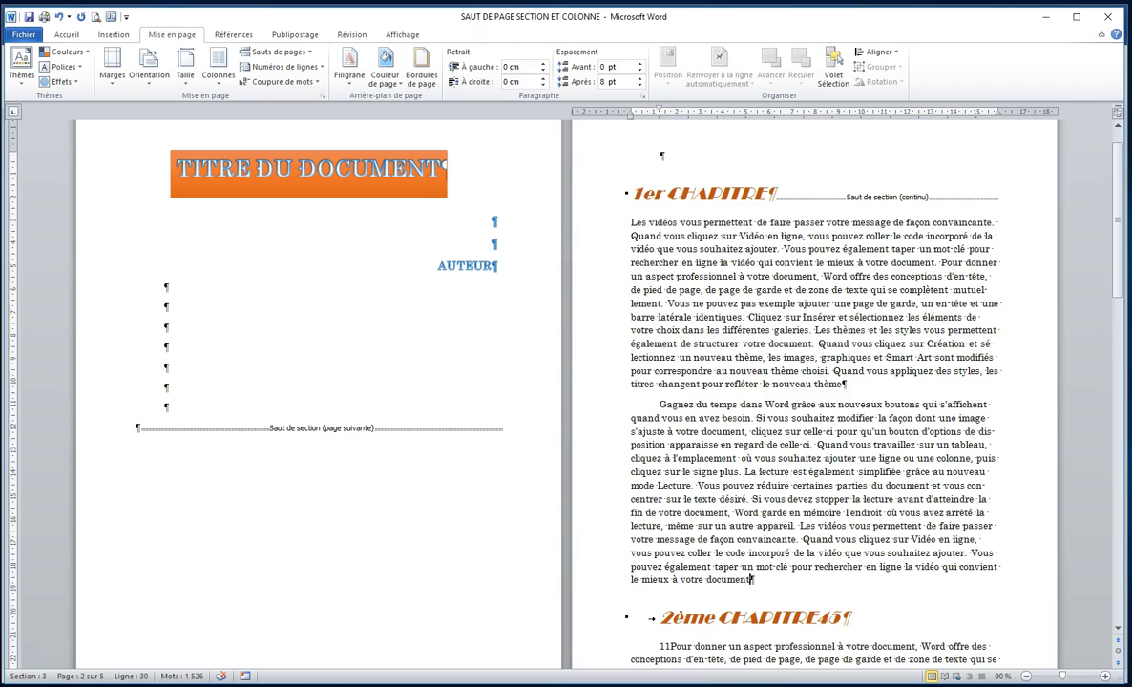
click(292, 55)
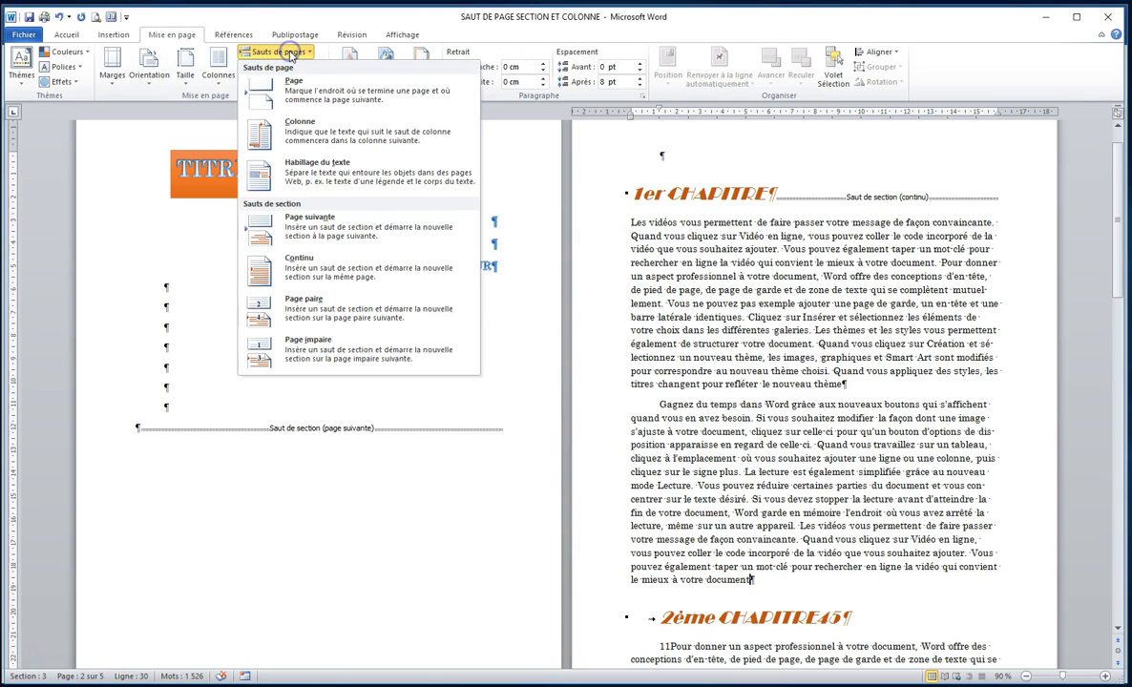
click(321, 264)
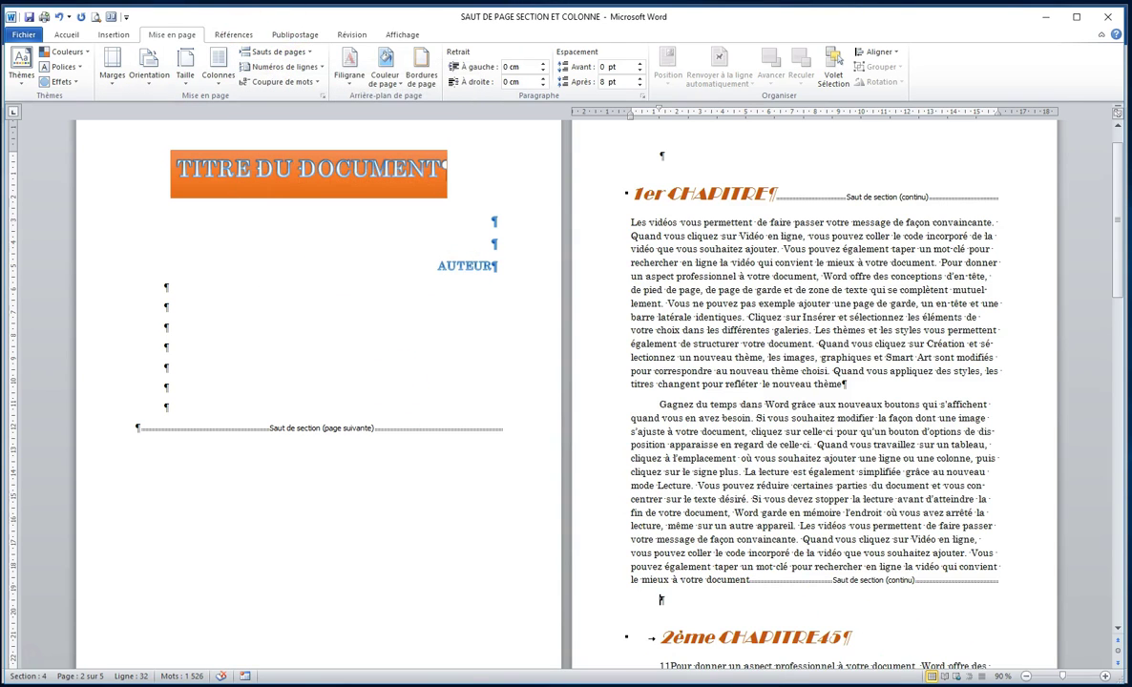
click(1105, 676)
click(1104, 676)
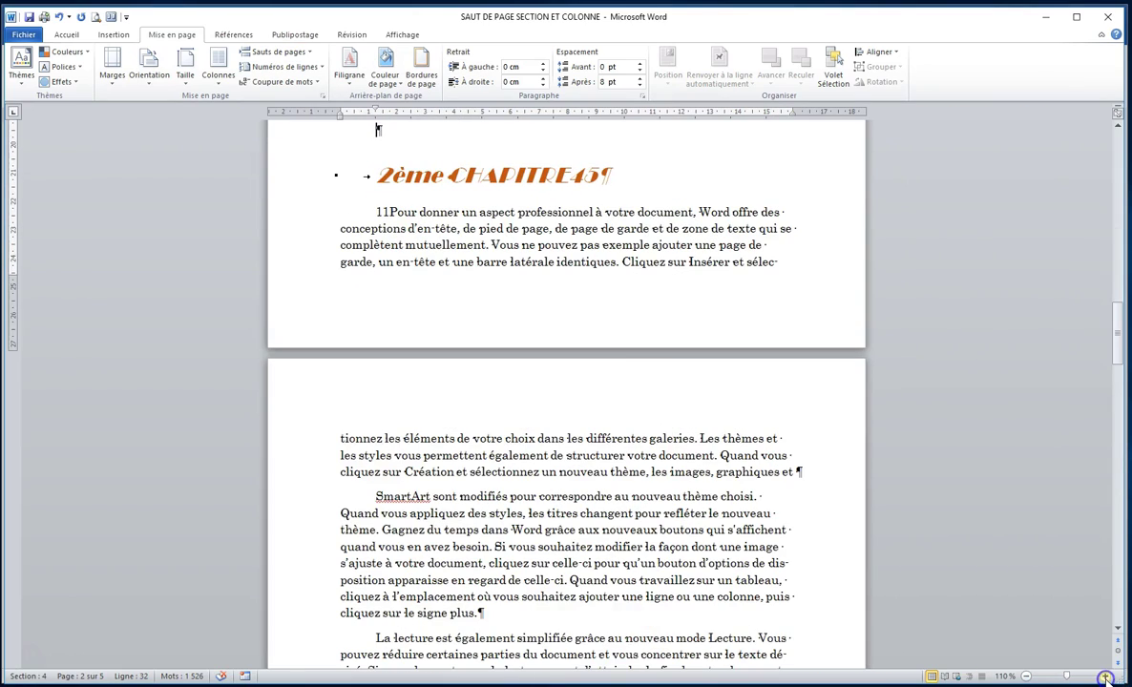
scroll(630, 353, up, 4)
scroll(631, 352, up, 5)
scroll(631, 352, up, 5)
scroll(625, 350, up, 5)
scroll(622, 348, up, 3)
scroll(622, 347, down, 5)
scroll(623, 348, down, 5)
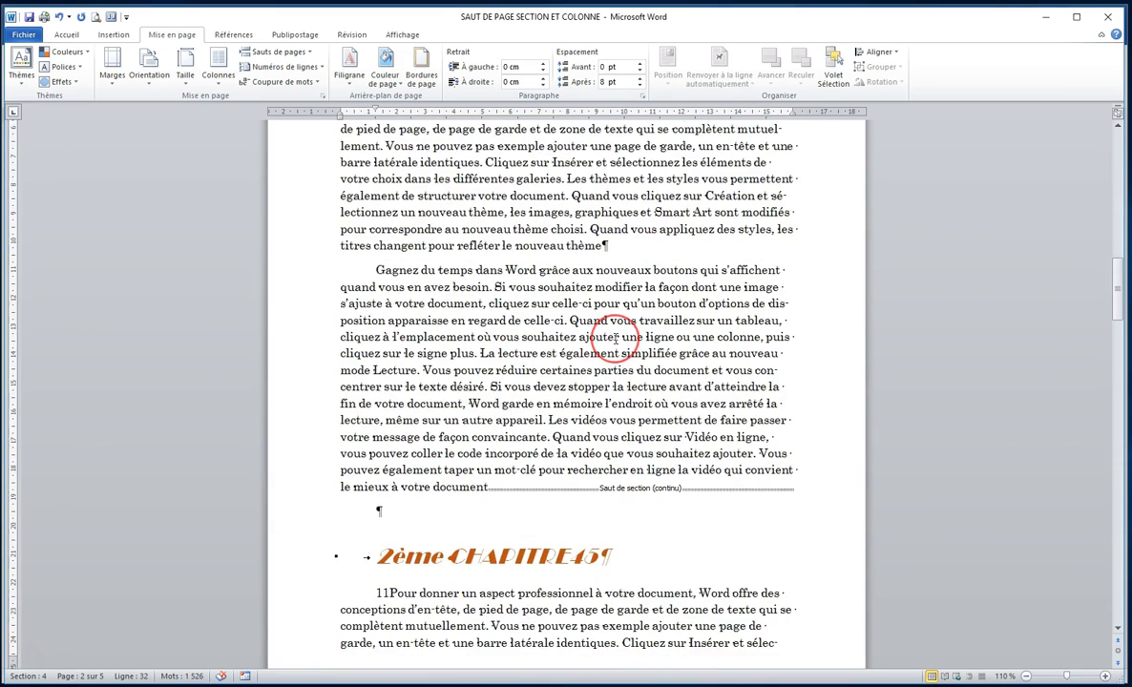
scroll(621, 348, up, 4)
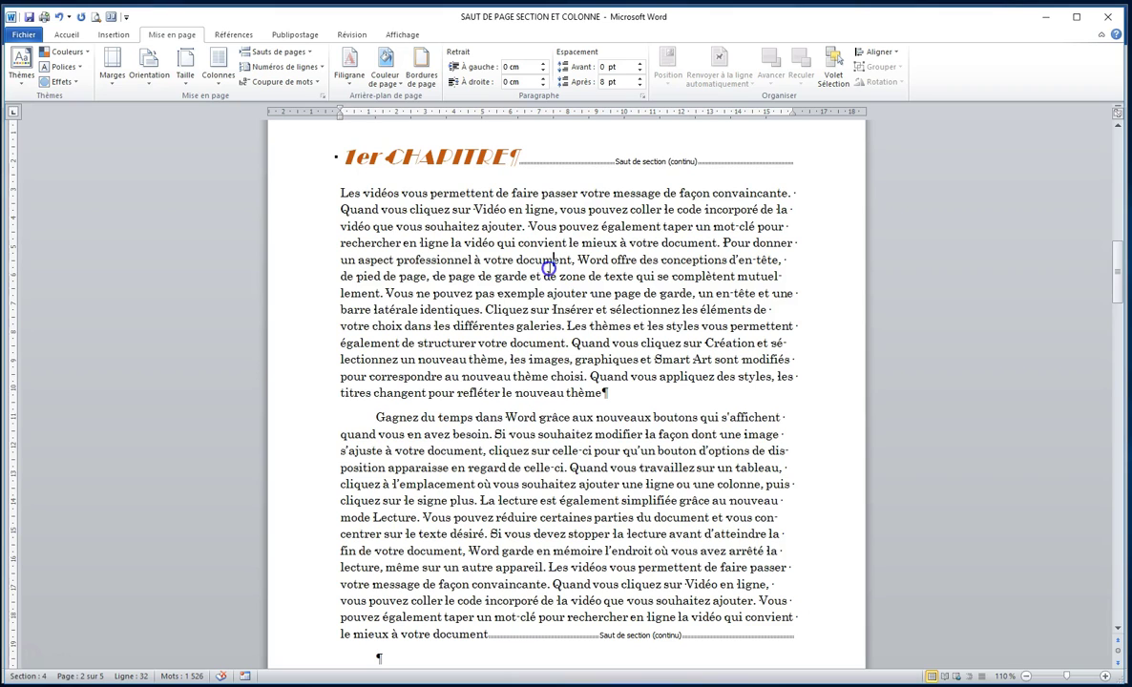
click(552, 298)
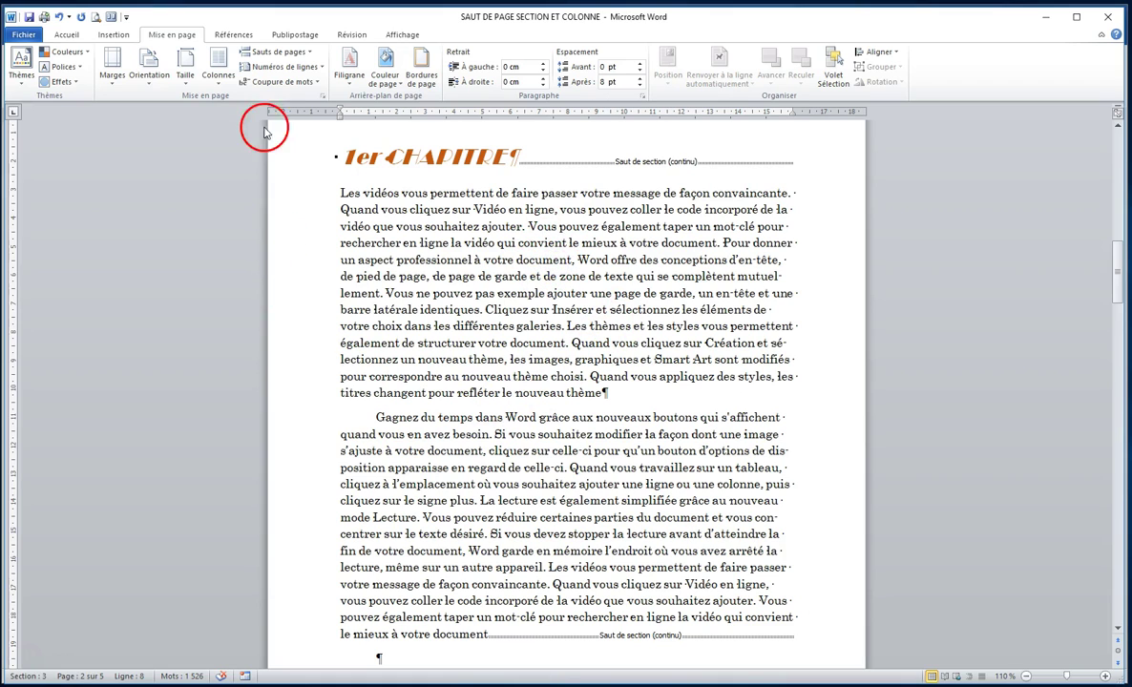
- Lay out the '1er CHAPITRE' body text in two columns with Colonnes > Deux
click(222, 77)
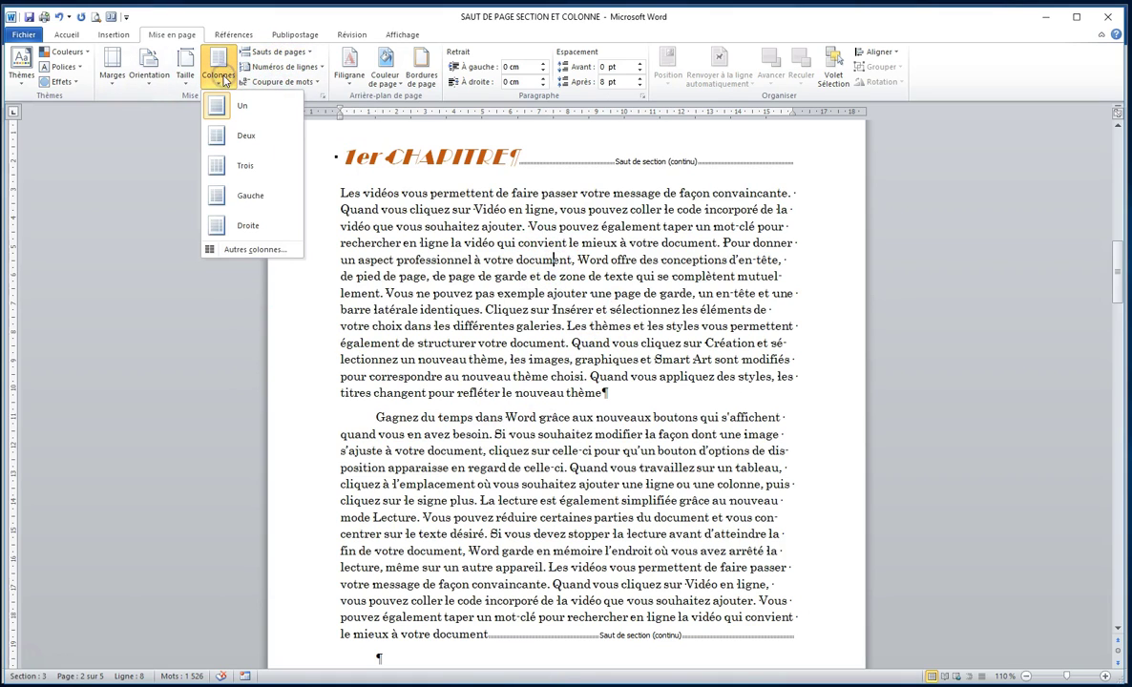
click(219, 136)
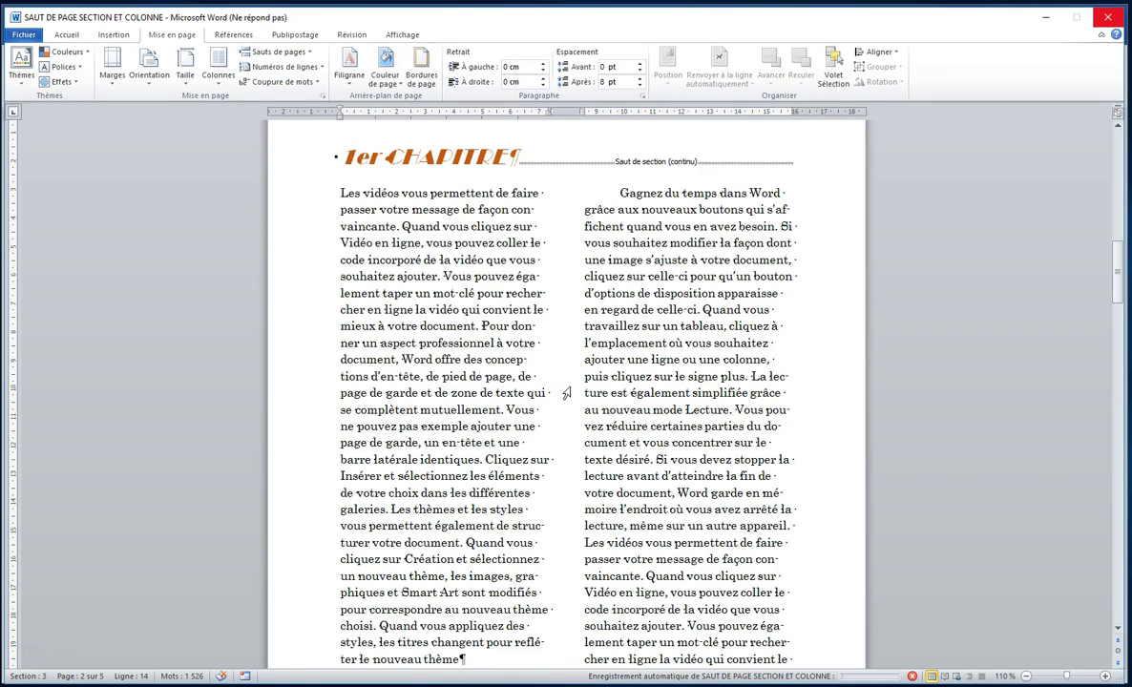
scroll(566, 393, down, 4)
click(566, 388)
scroll(566, 387, down, 5)
- Insert a continuous section break after the '2ème CHAPITRE' heading, before '11Pour'
scroll(570, 385, down, 3)
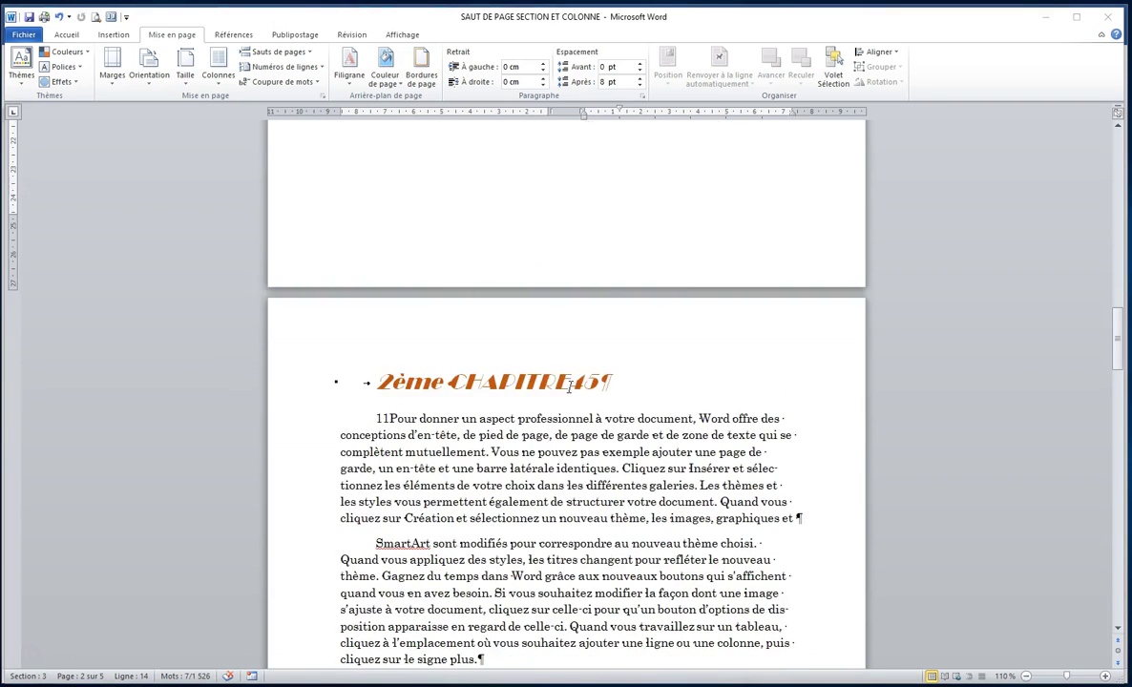
scroll(570, 385, down, 3)
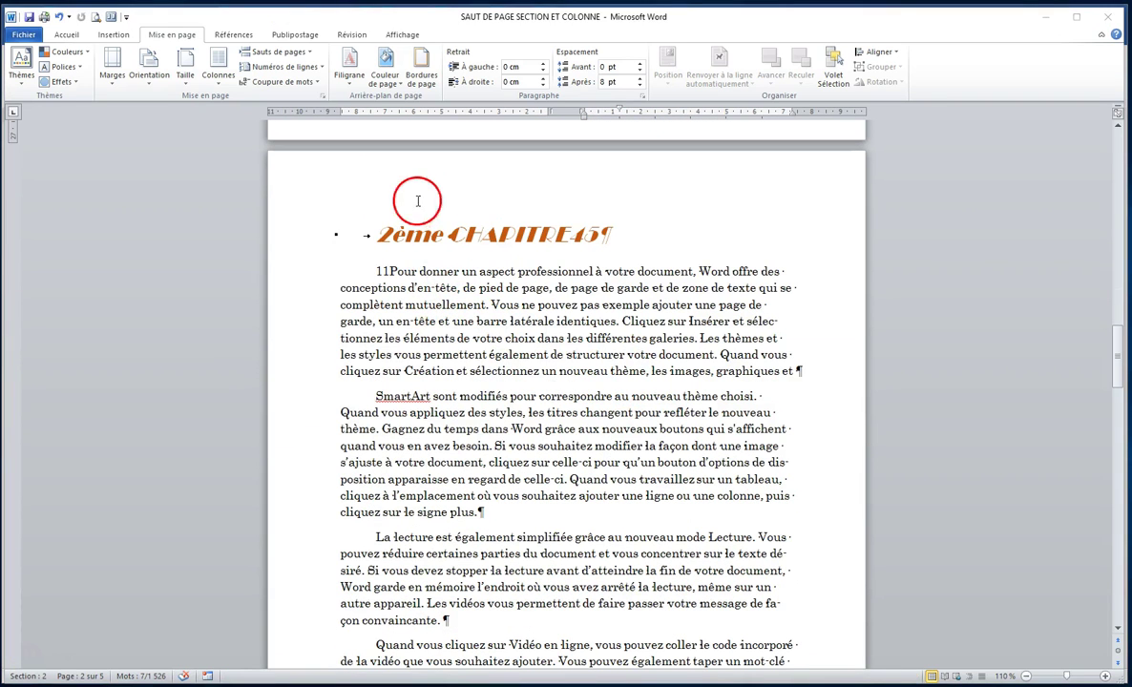
click(380, 271)
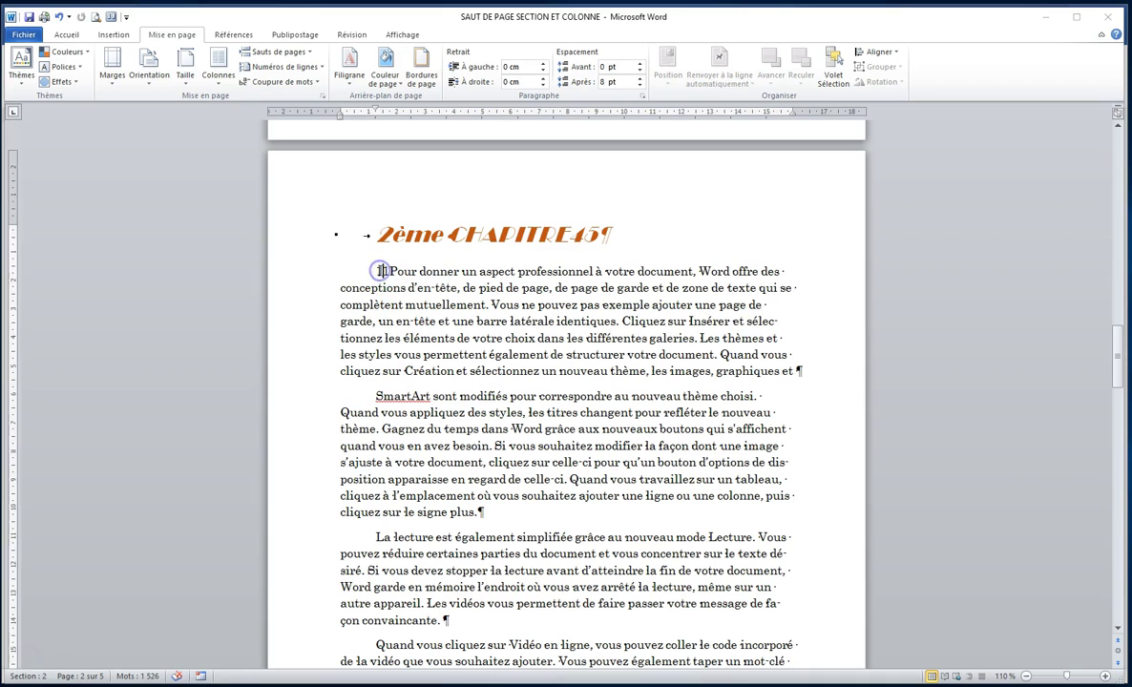
click(303, 54)
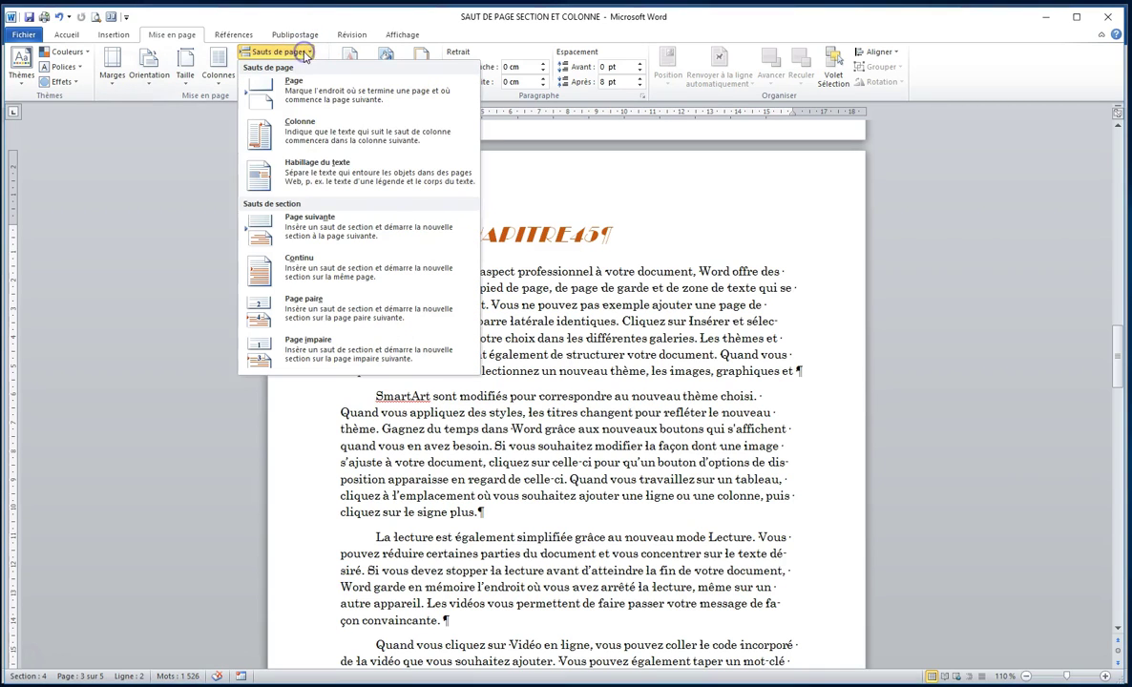
click(305, 265)
- Insert a continuous section break after the paragraph ending 'façon convaincante.'
scroll(417, 252, up, 2)
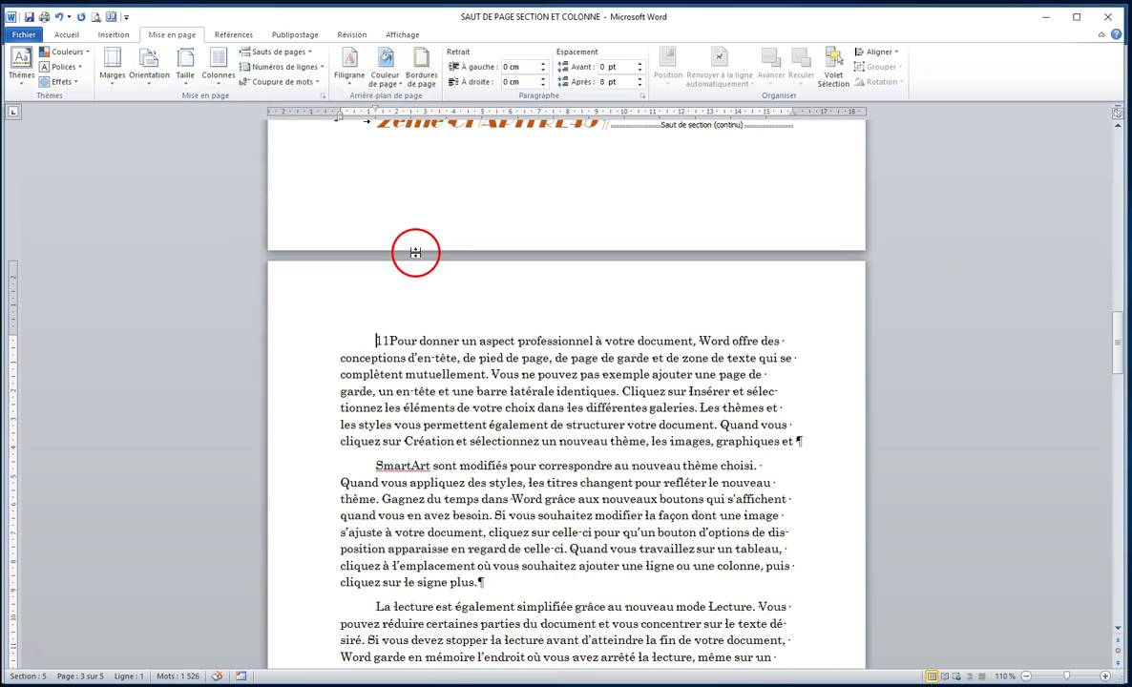
scroll(662, 167, up, 1)
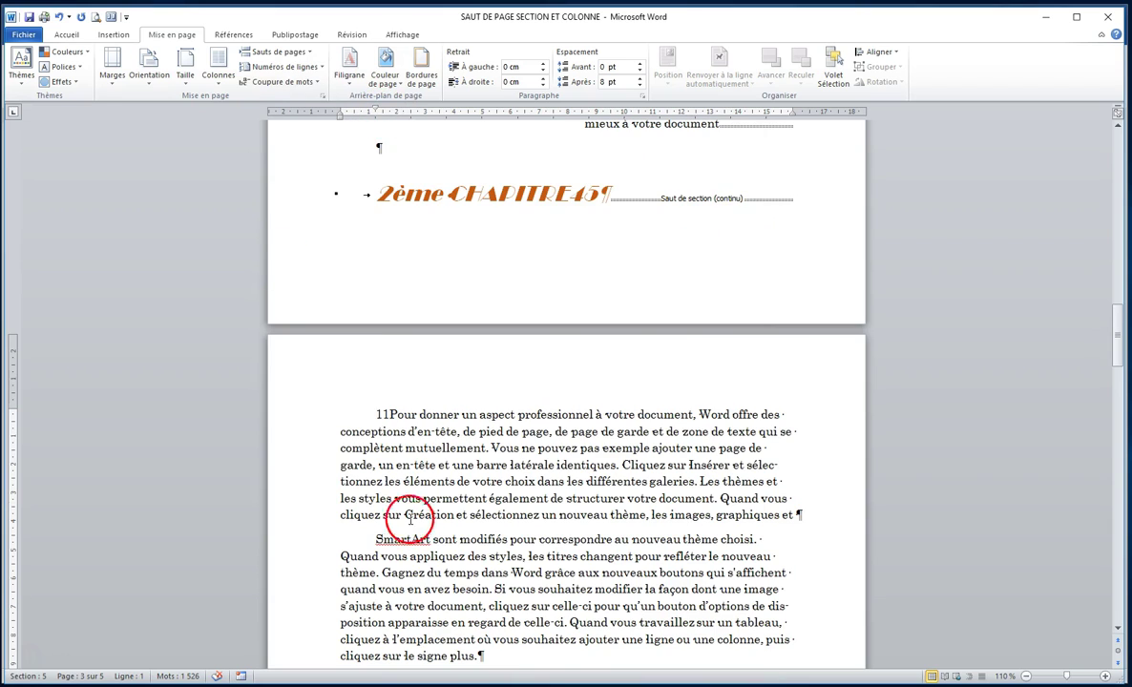
scroll(382, 482, down, 3)
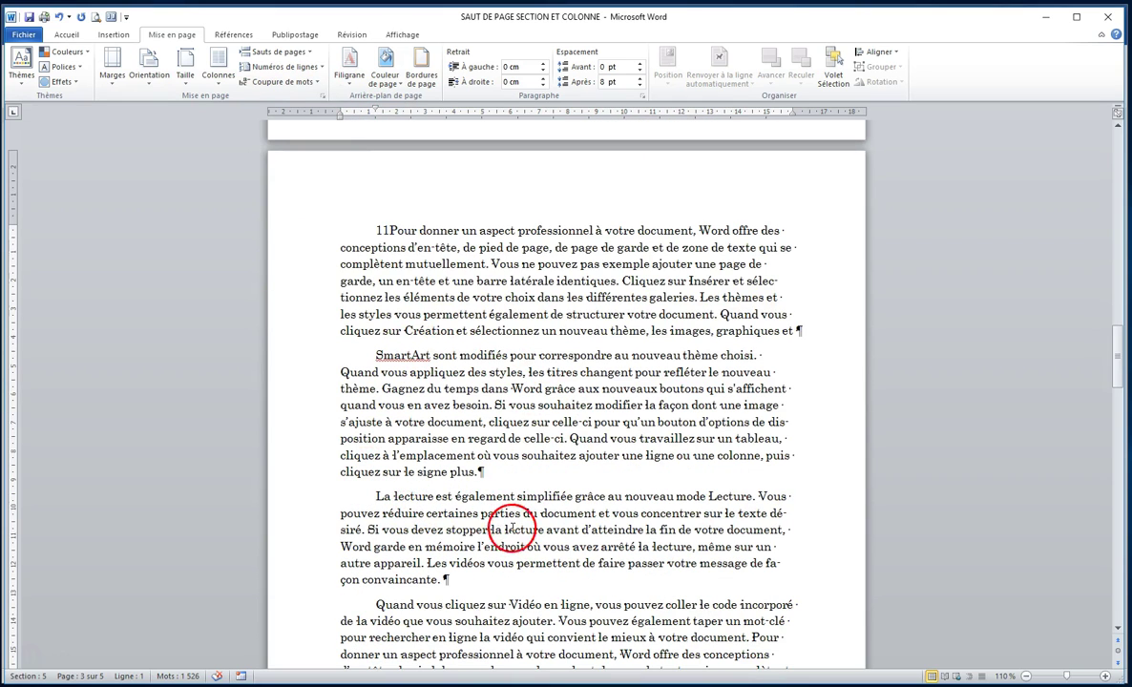
click(456, 580)
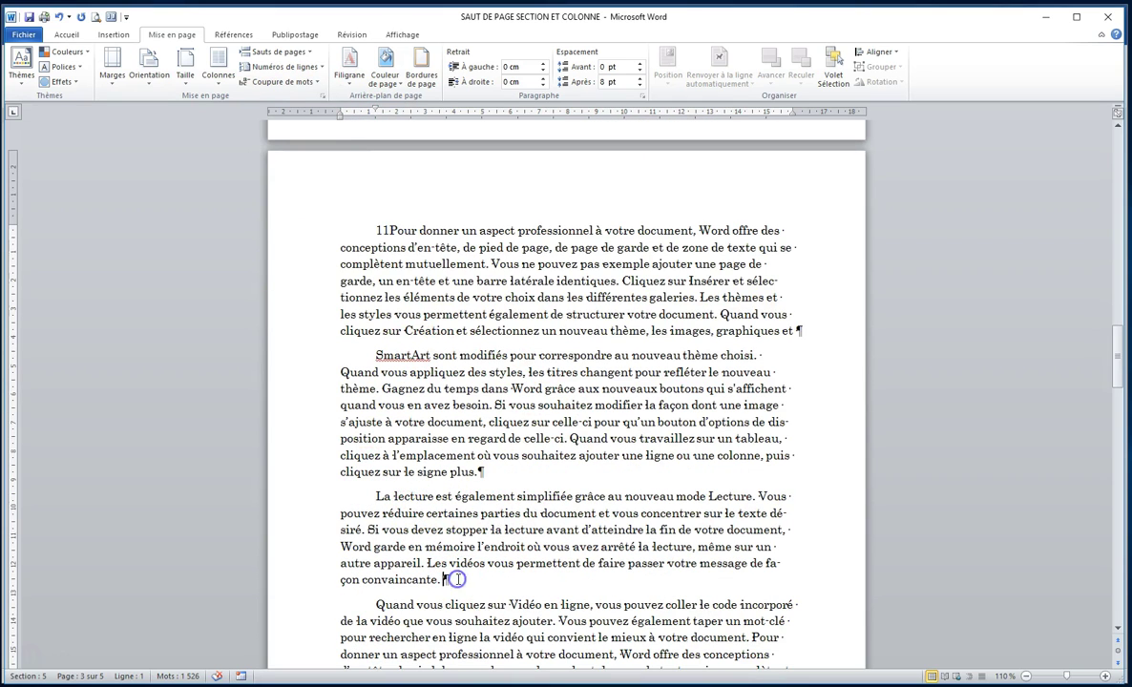
click(269, 52)
click(307, 263)
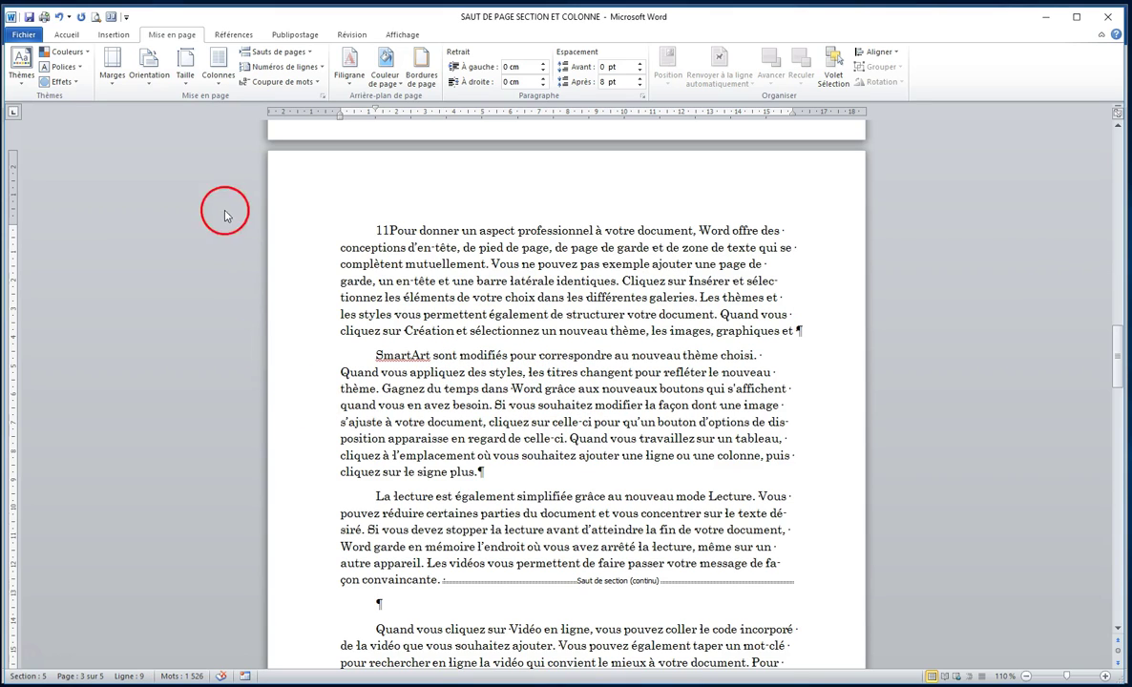
- Set the section to three columns with Ligne séparatrice enabled via Colonnes > Autres colonnes
click(217, 68)
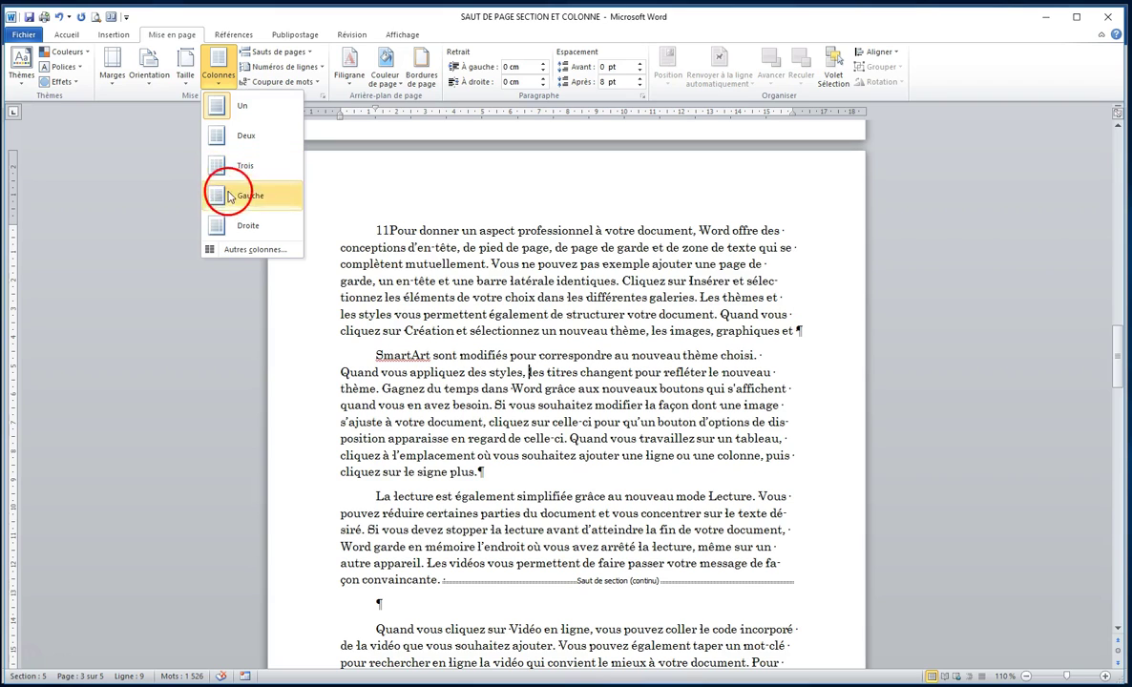
click(241, 249)
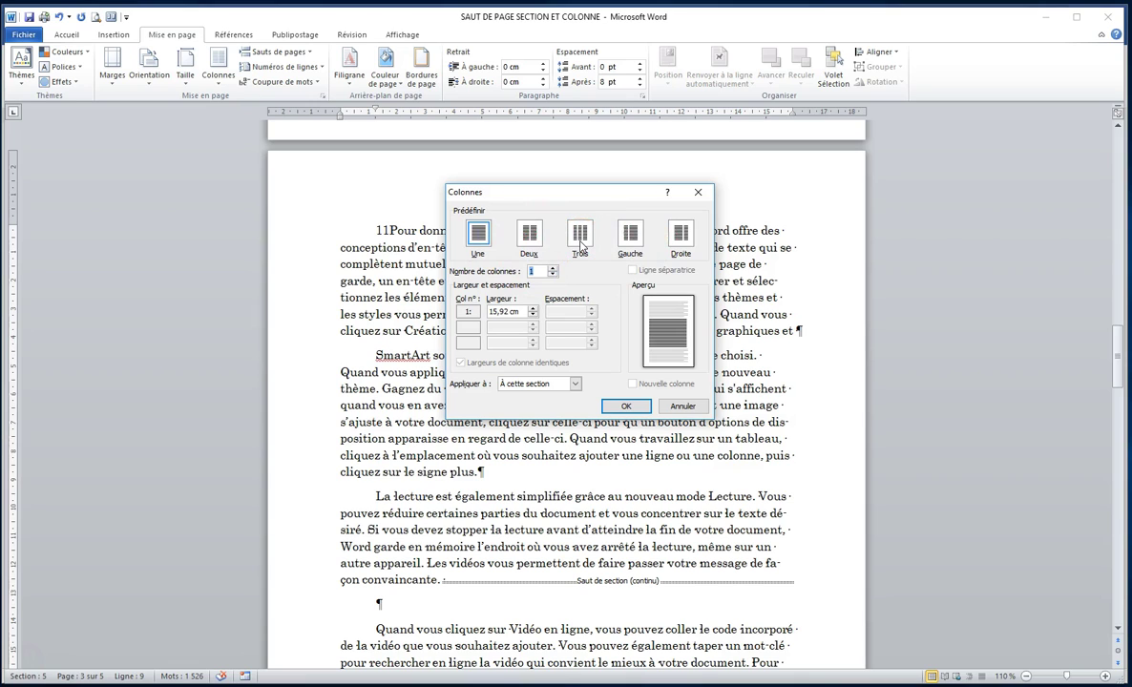
click(579, 241)
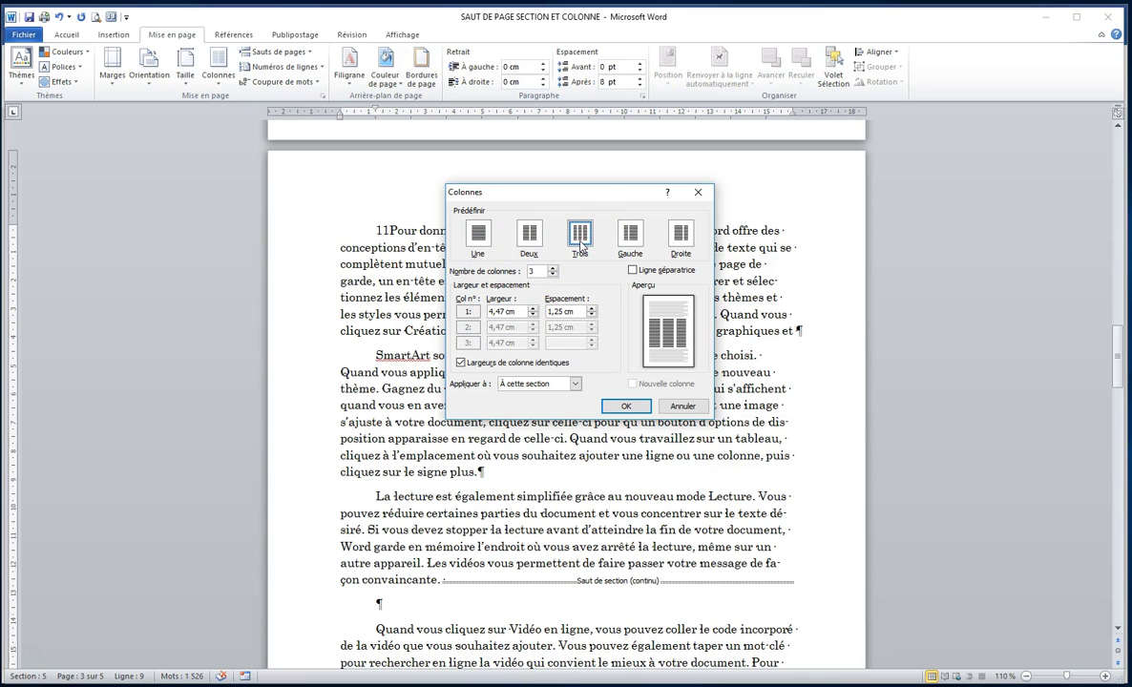
double_click(541, 272)
click(553, 269)
click(553, 269)
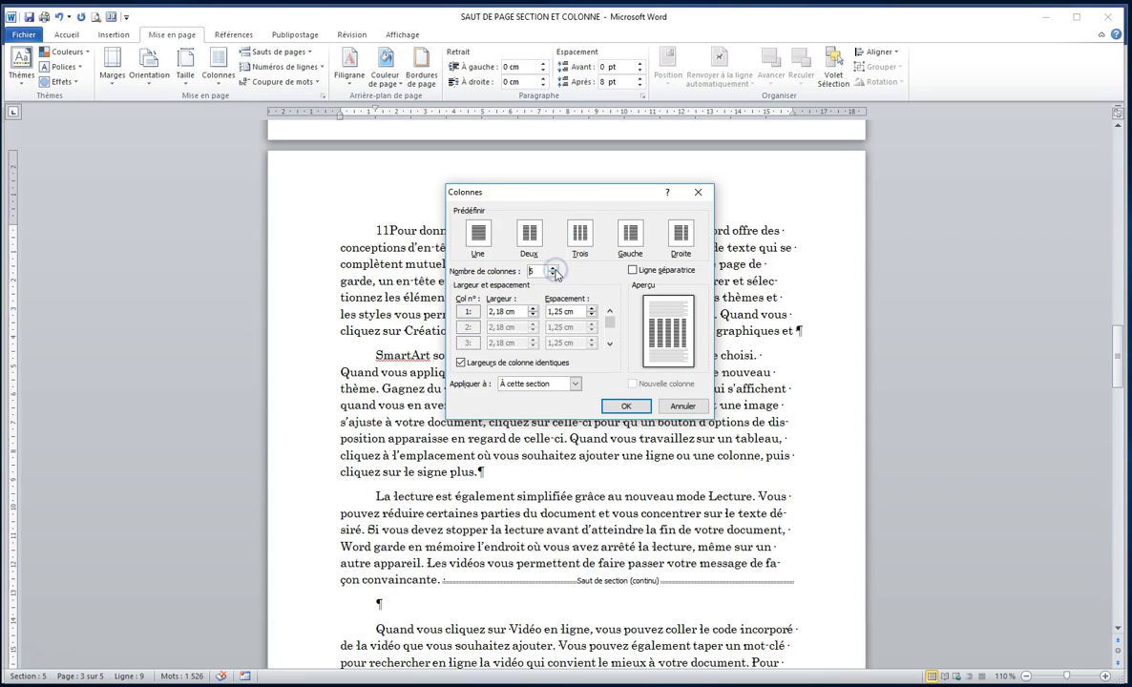
click(553, 275)
click(553, 275)
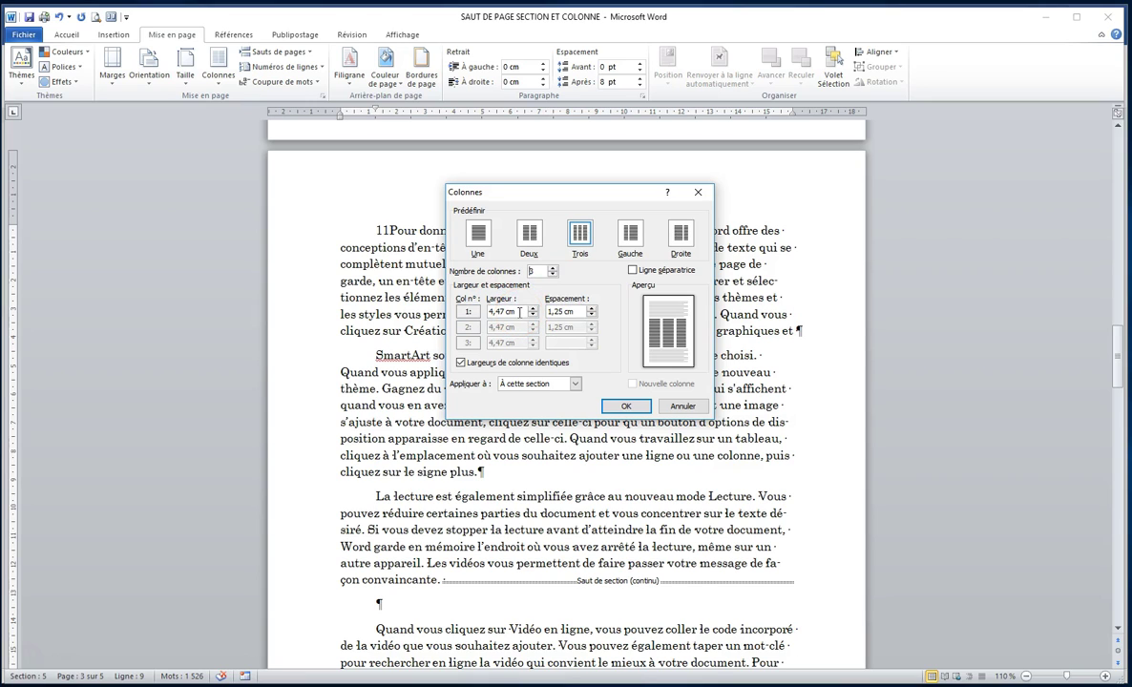
click(571, 312)
click(633, 272)
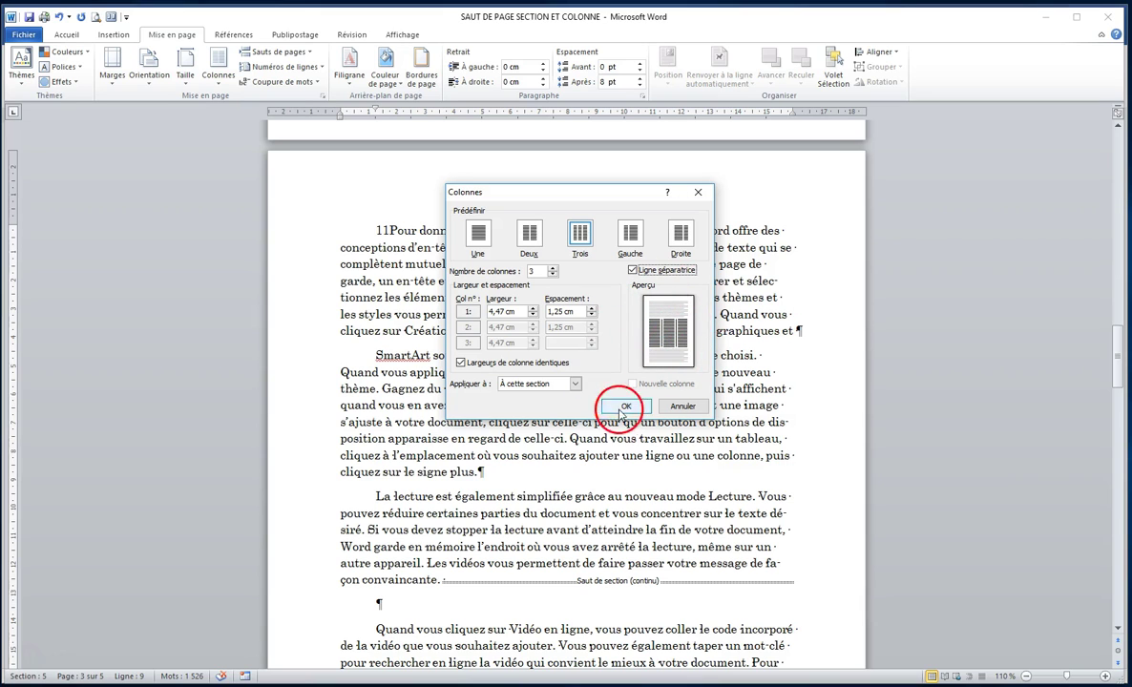
click(625, 405)
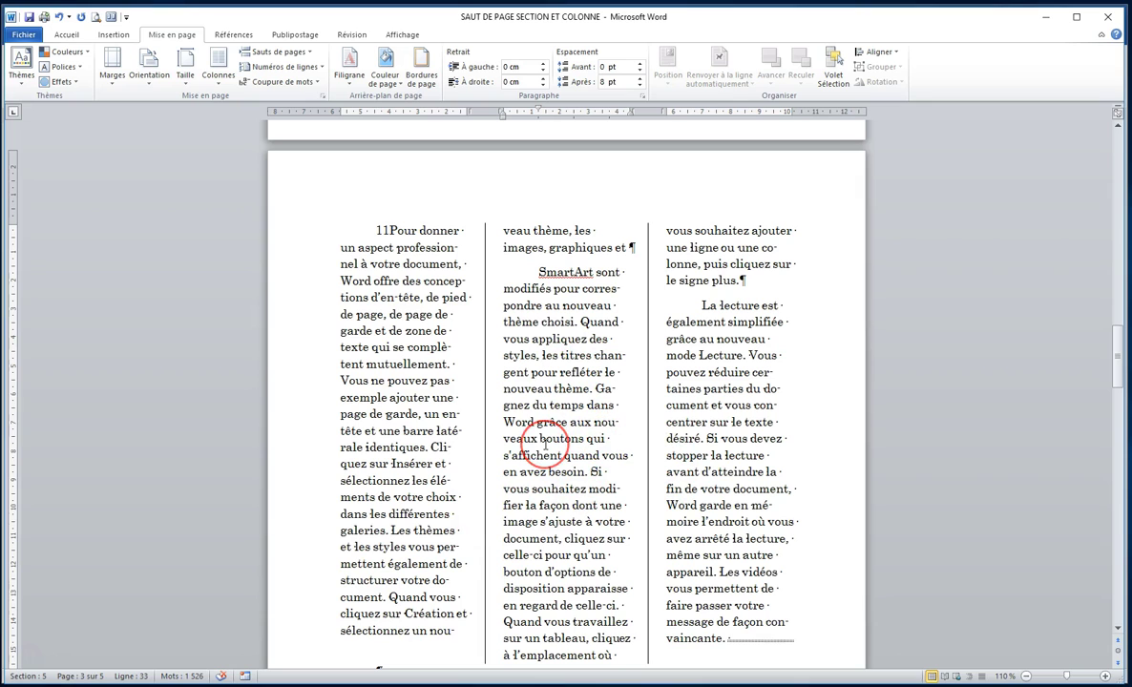
- Place the insertion point before 'SmartArt' in the three-column section
scroll(551, 449, down, 2)
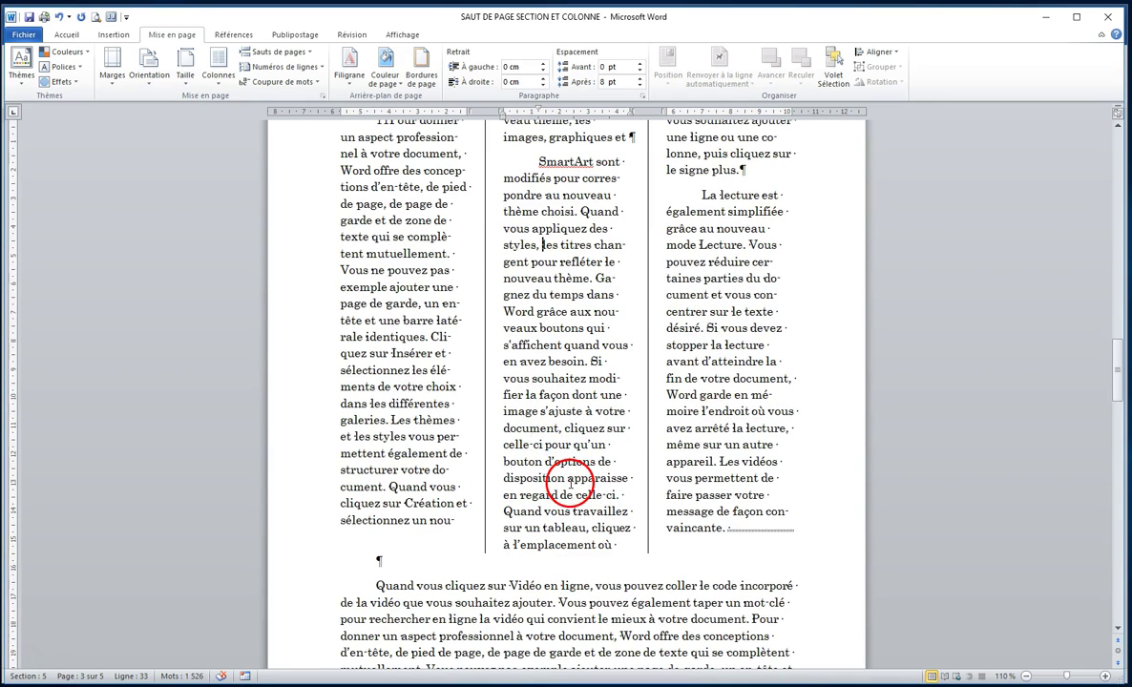
scroll(629, 412, up, 2)
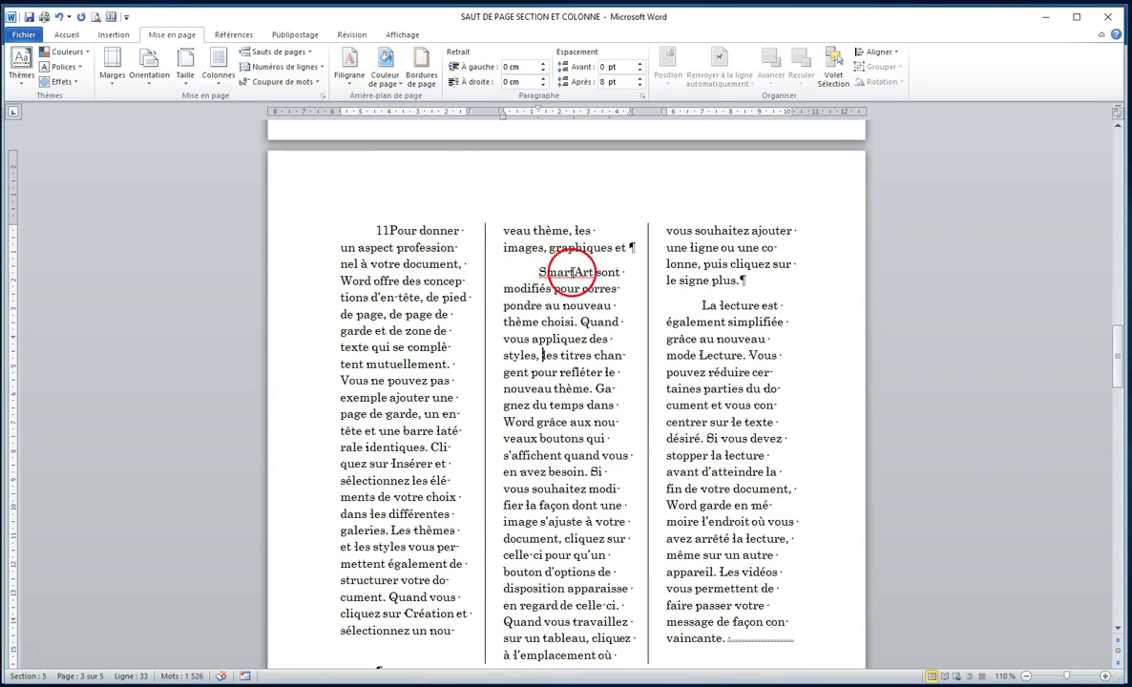
click(539, 272)
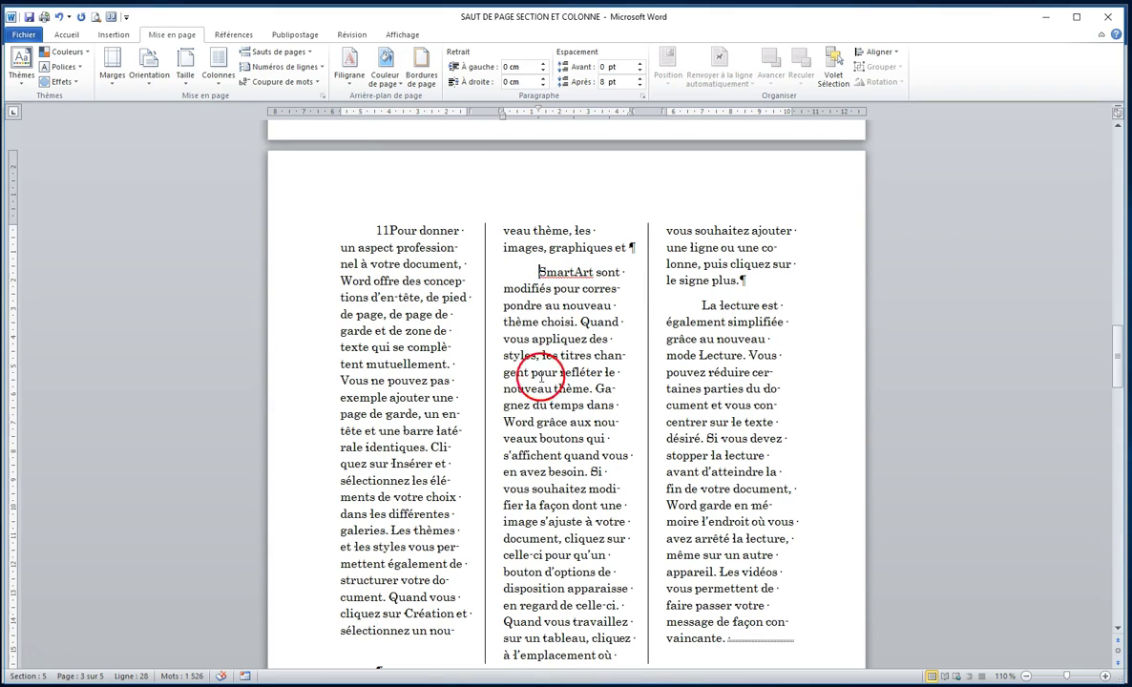
- Insert column breaks before 'SmartArt' and before 'La lecture est' to start columns two and three
click(288, 54)
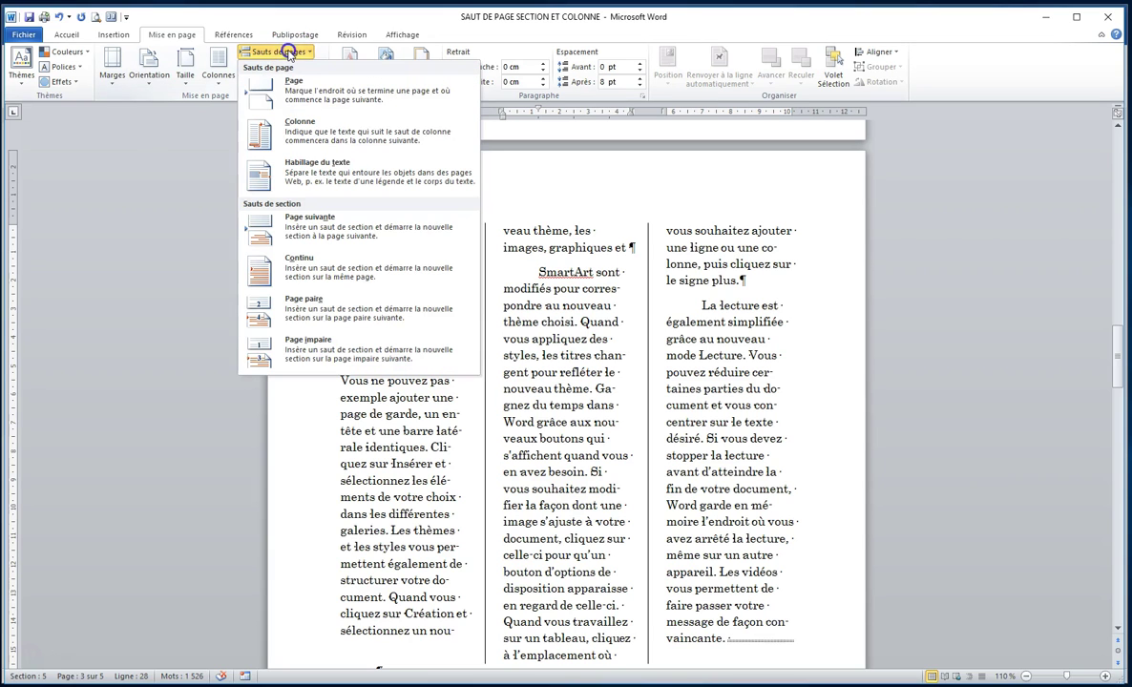
click(292, 121)
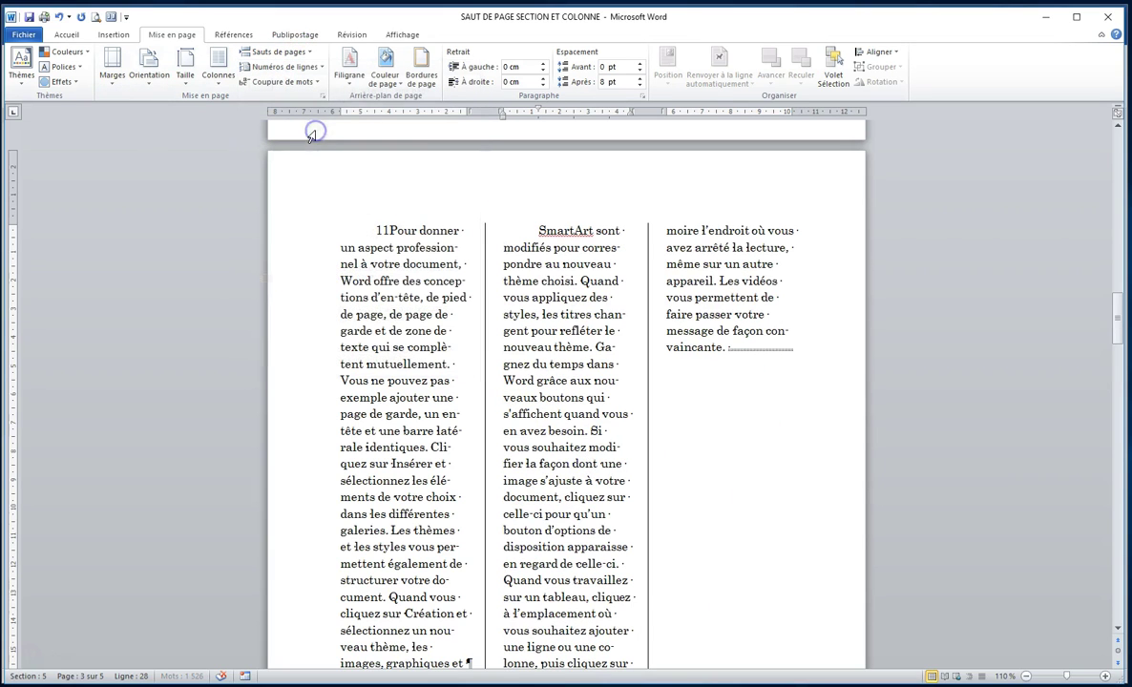
scroll(458, 420, down, 2)
scroll(473, 449, down, 2)
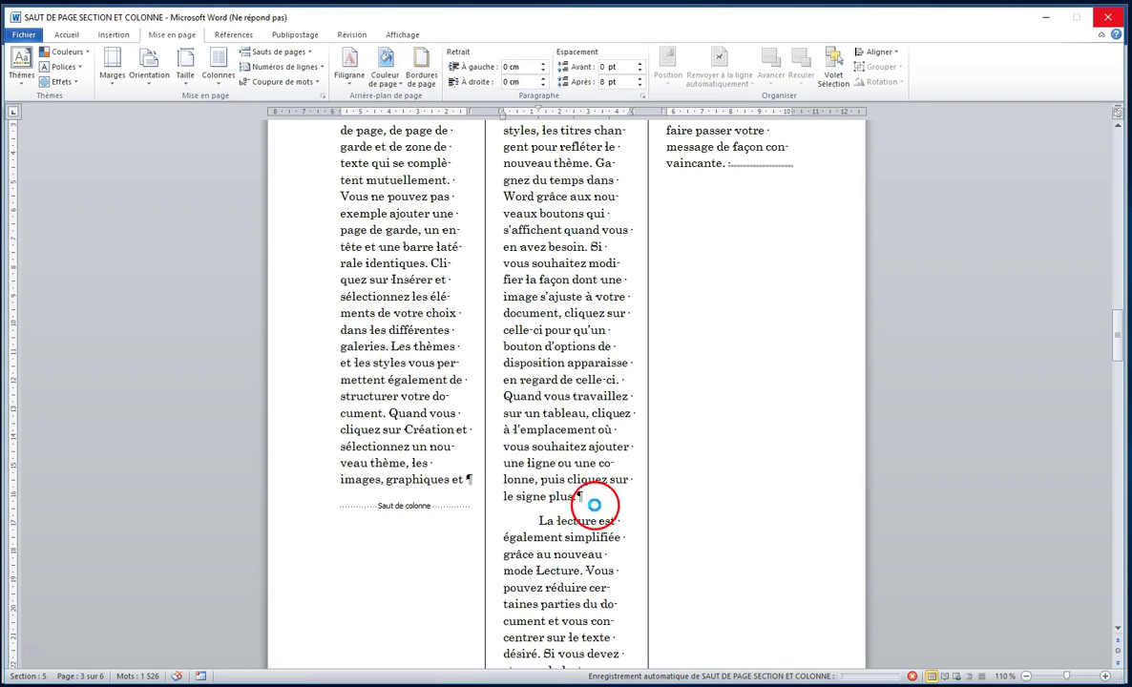
click(282, 52)
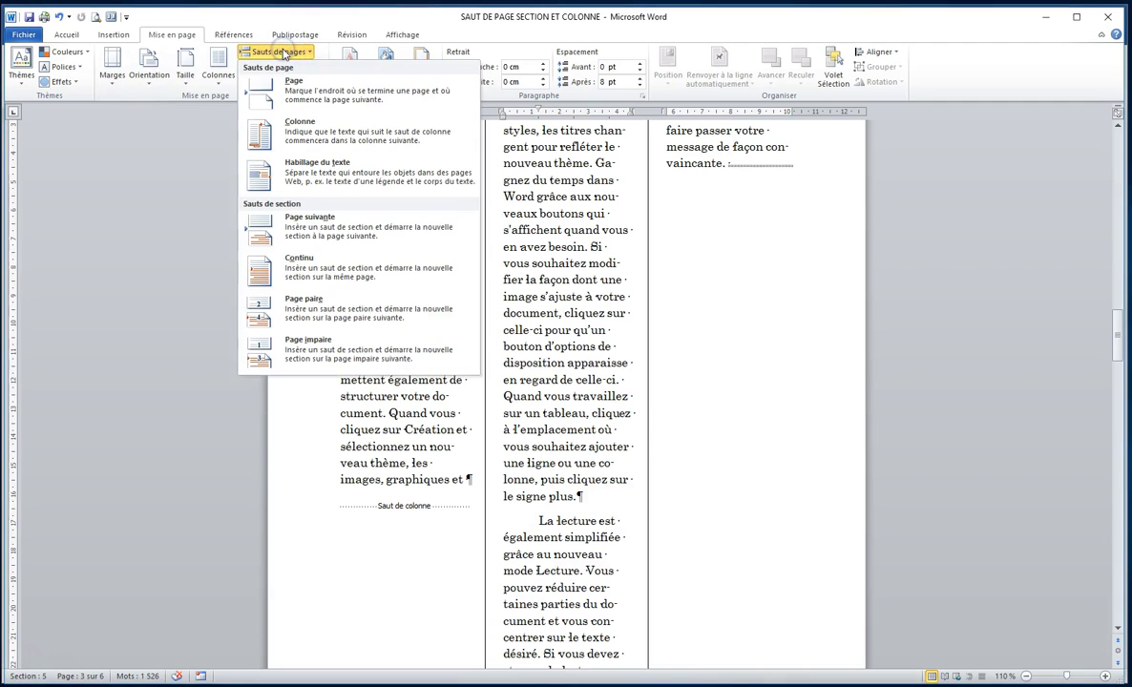
click(287, 124)
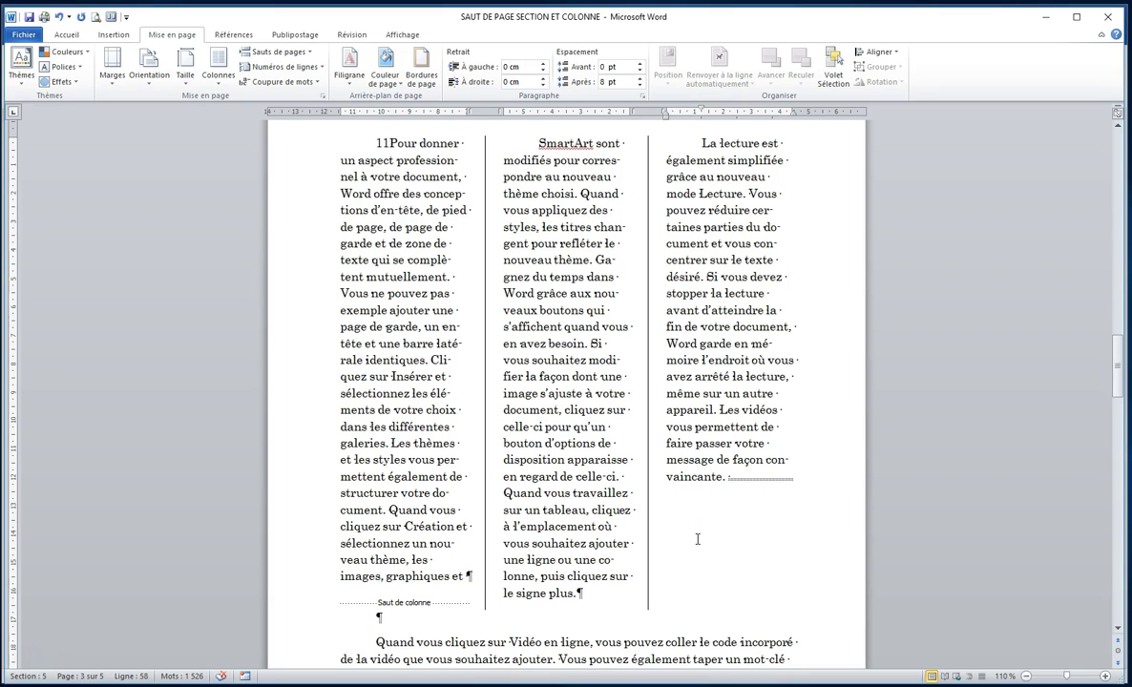
- Scroll back to the two-column '1er CHAPITRE' page and zoom in to 120%
scroll(698, 540, up, 5)
scroll(698, 539, up, 5)
scroll(697, 539, up, 10)
scroll(697, 539, up, 3)
scroll(698, 539, up, 3)
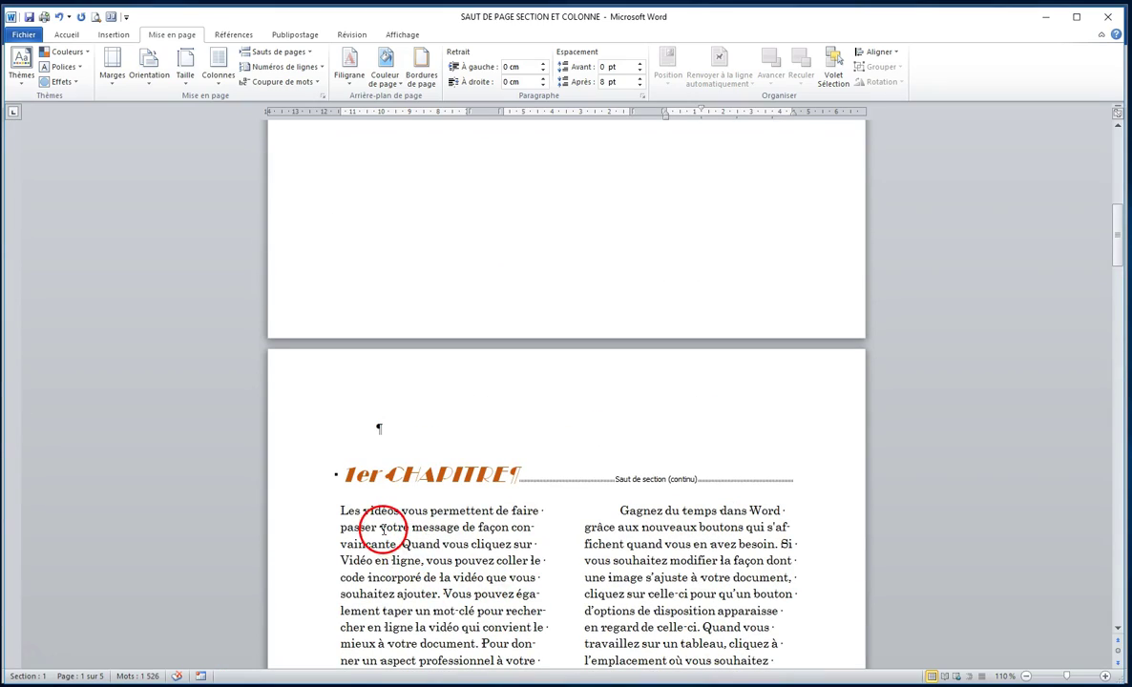
scroll(384, 531, down, 1)
scroll(344, 418, down, 2)
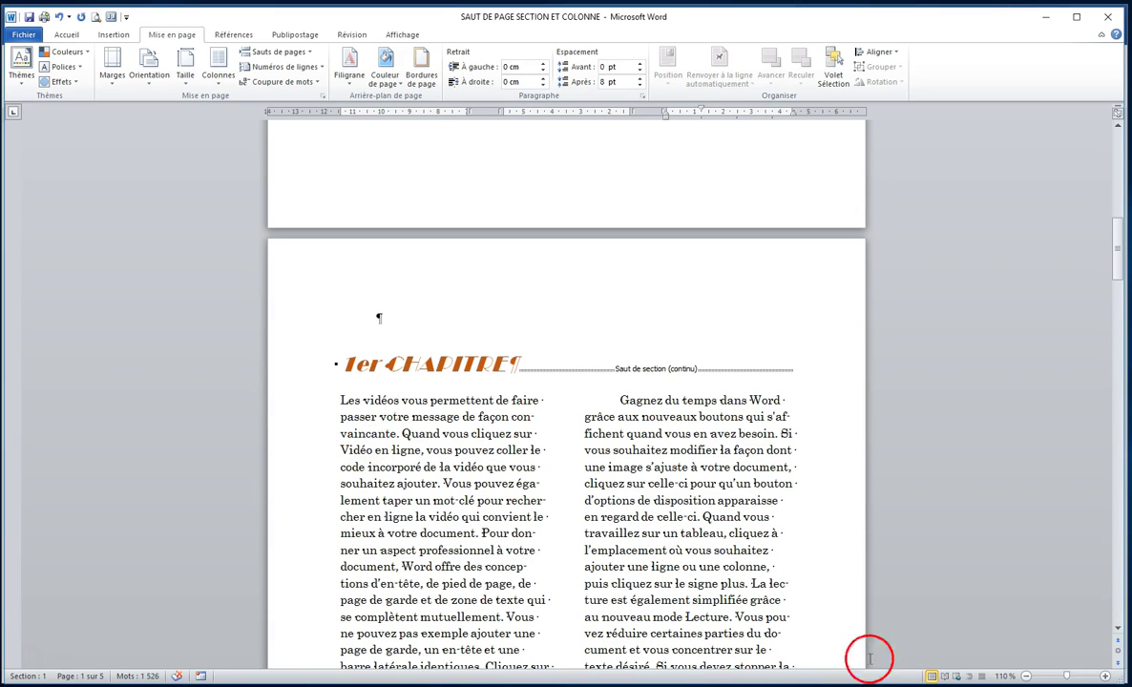
click(1105, 676)
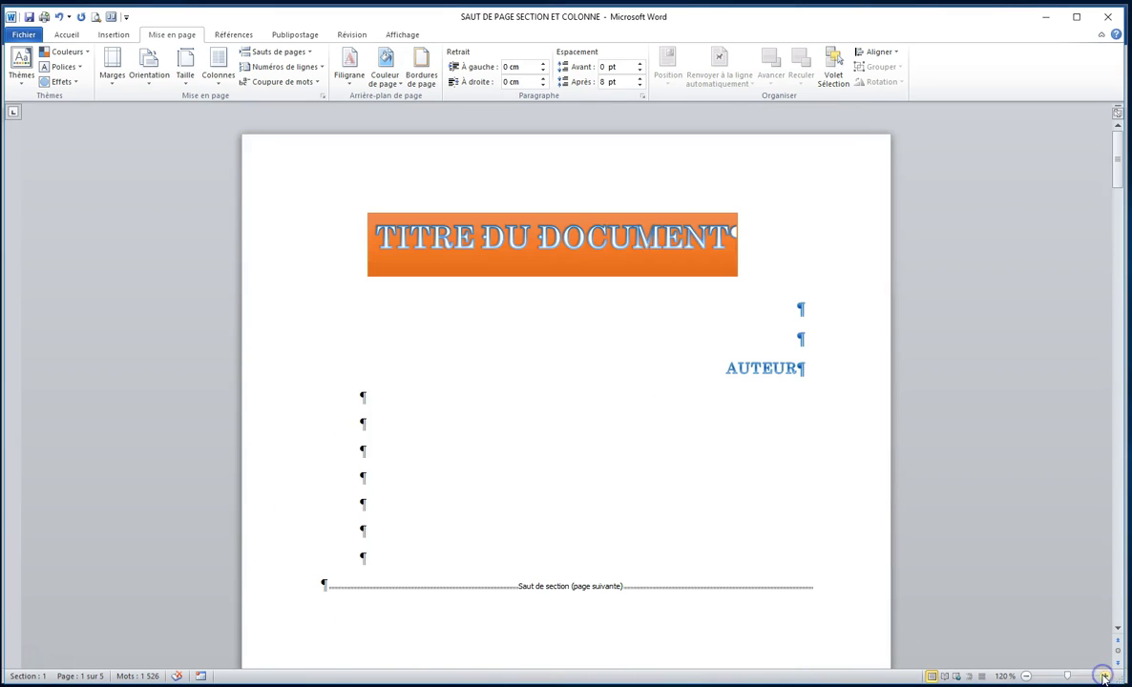
scroll(750, 514, down, 12)
scroll(750, 513, down, 6)
scroll(749, 514, down, 4)
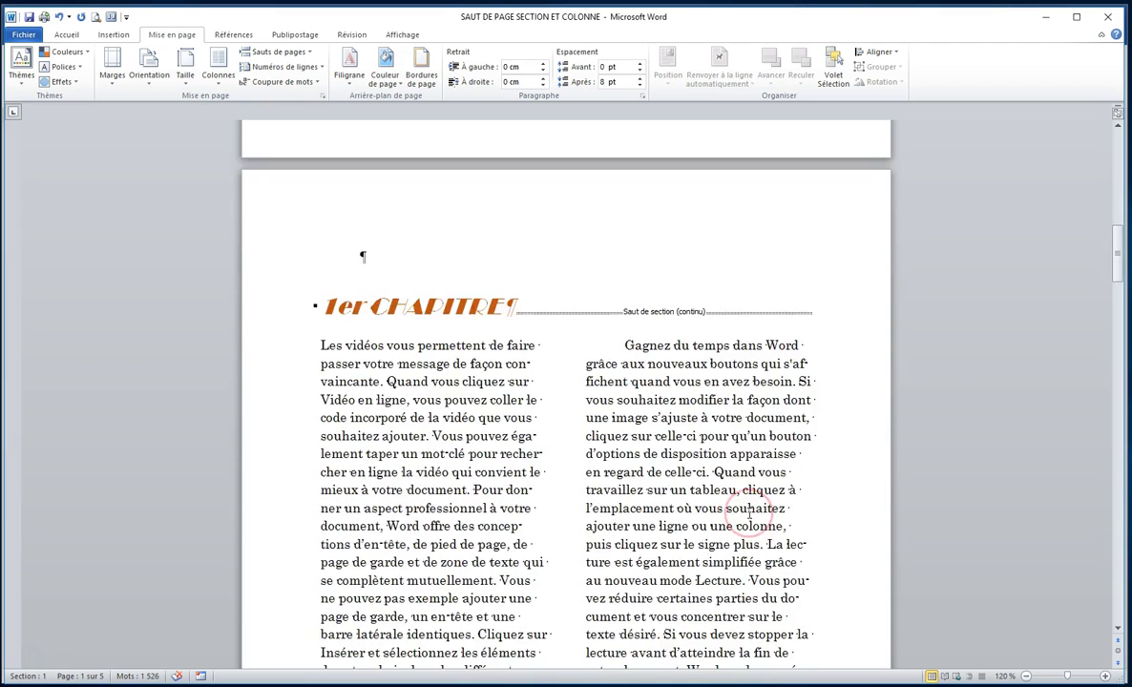
scroll(750, 516, down, 1)
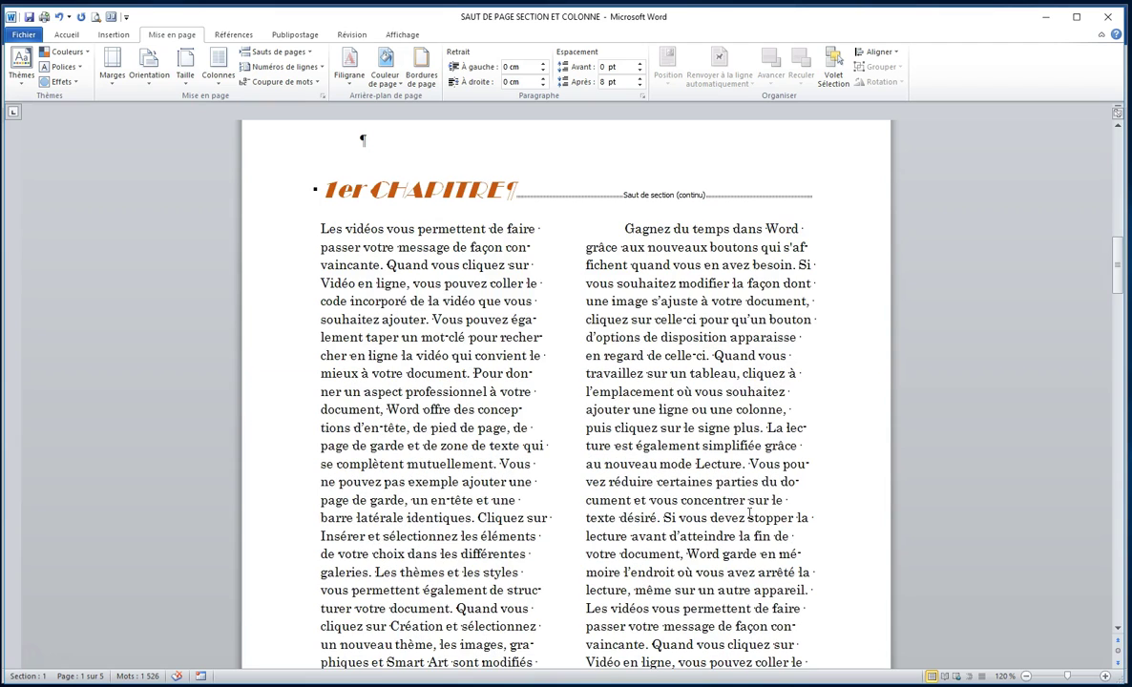
- With the cursor before 'Les vidéos', open the Options de lettrine dialog from the Lettrine menu
click(317, 228)
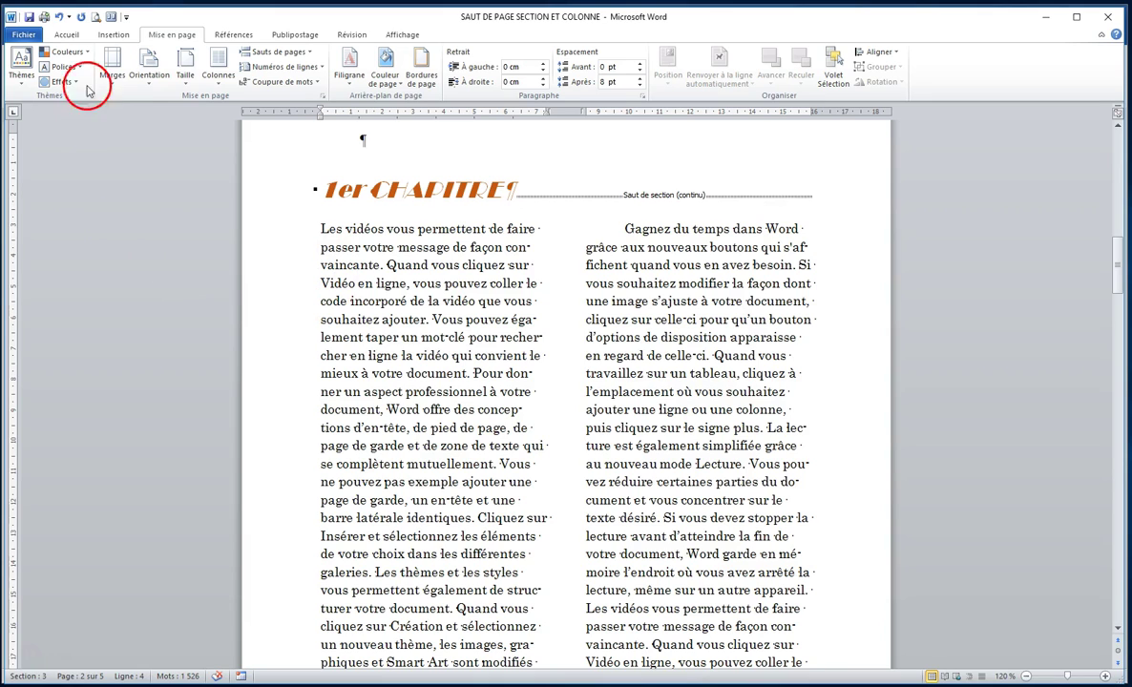
click(111, 35)
click(662, 62)
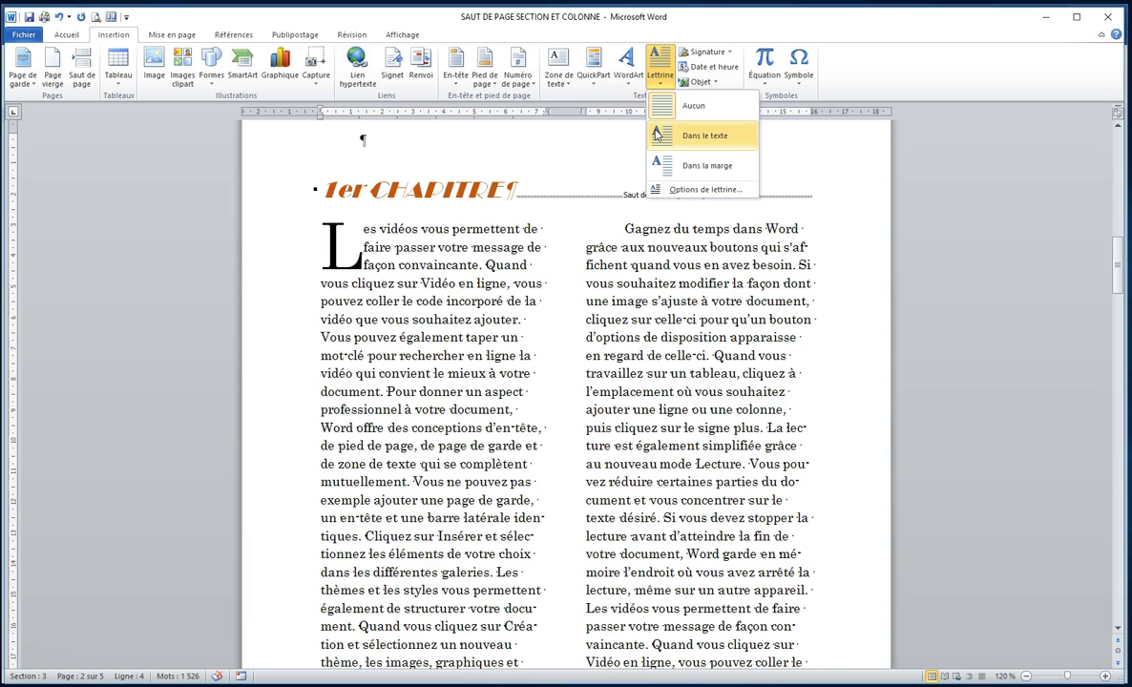
click(659, 167)
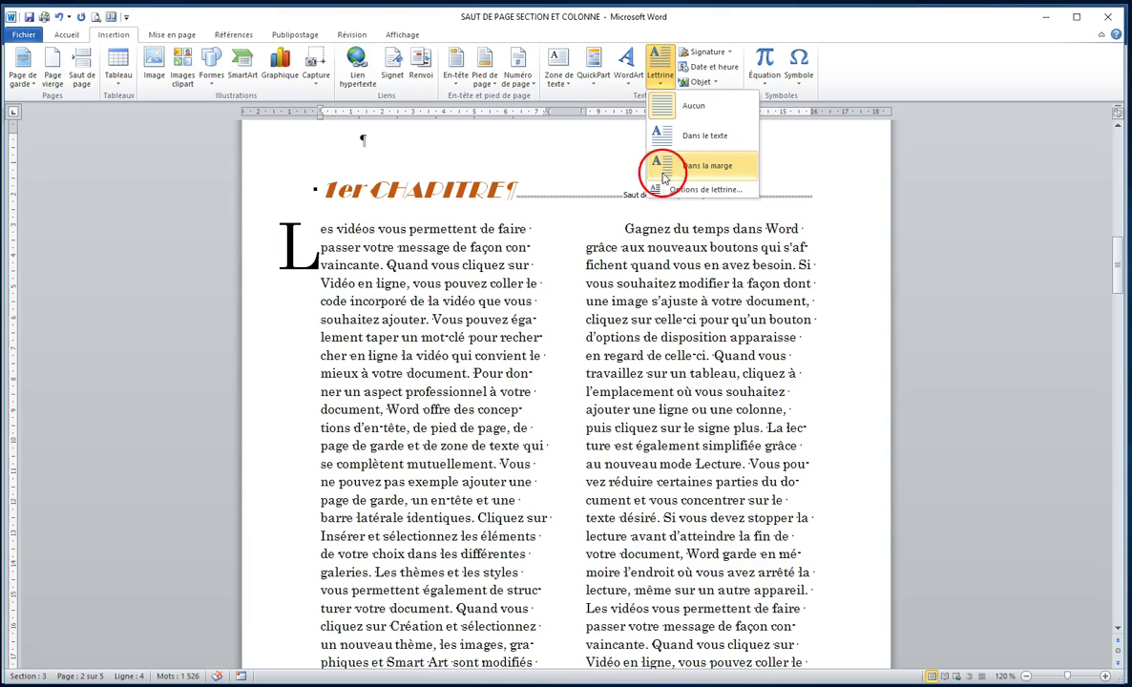
click(665, 188)
mouse_move(859, 176)
mouse_down()
mouse_move(639, 256)
mouse_move(646, 269)
mouse_up()
- Apply a 'Dans le texte' drop cap in Century, 3 lines high, to 'Les vidéos'
click(646, 302)
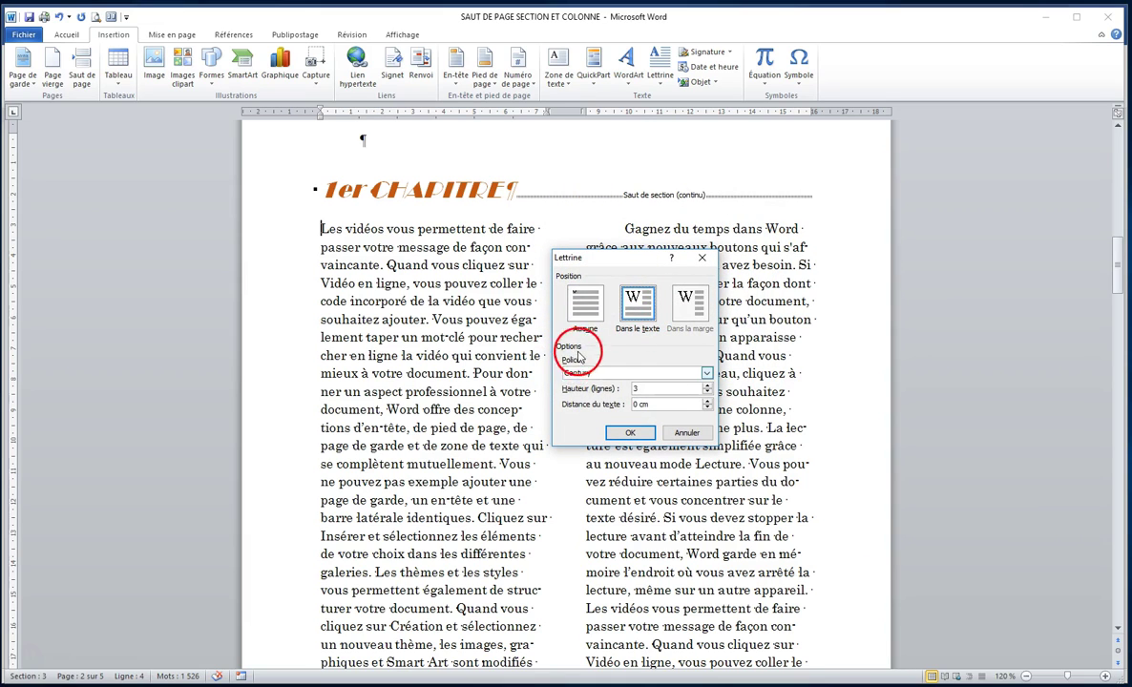
click(708, 374)
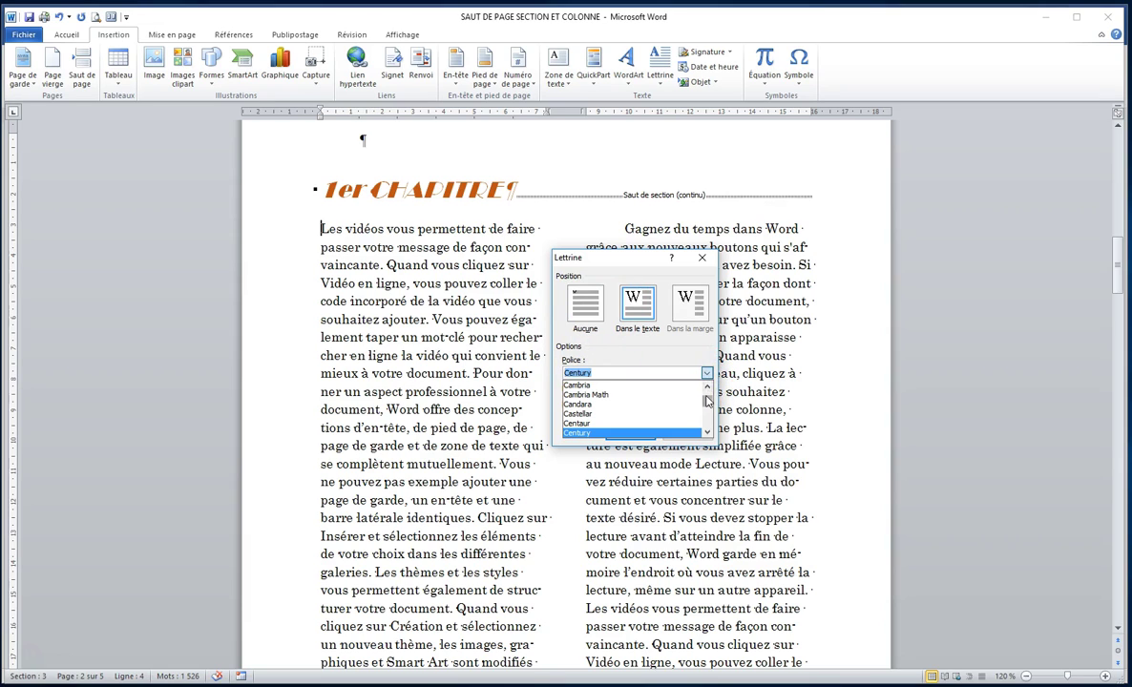
drag(707, 401, 703, 379)
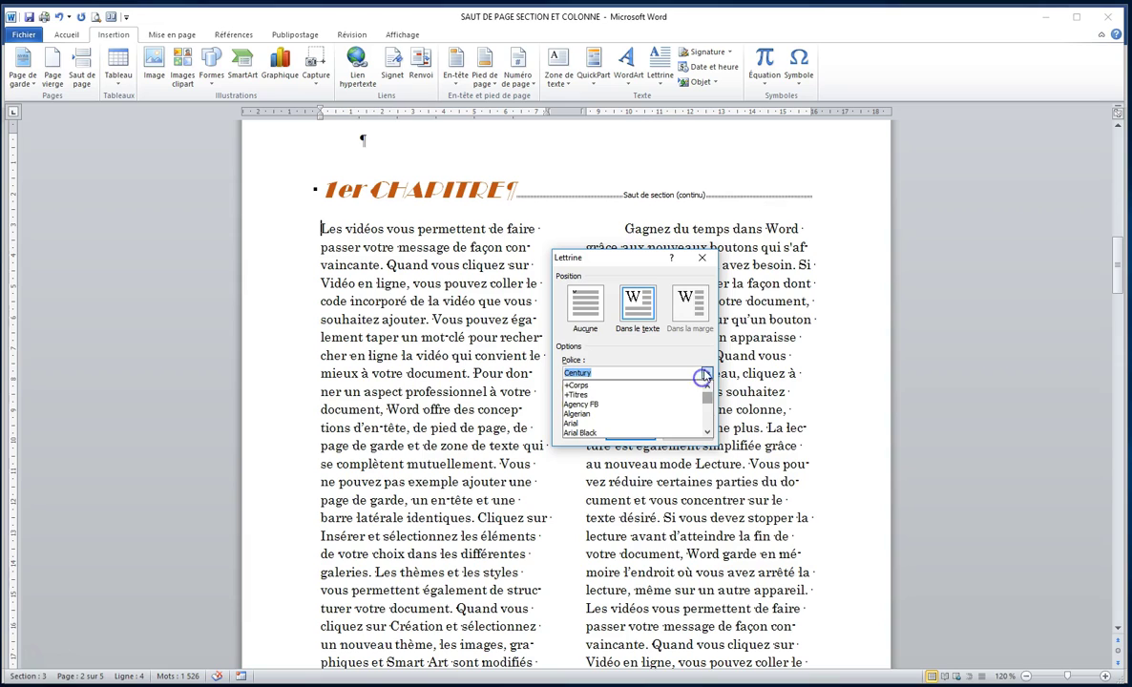
click(705, 374)
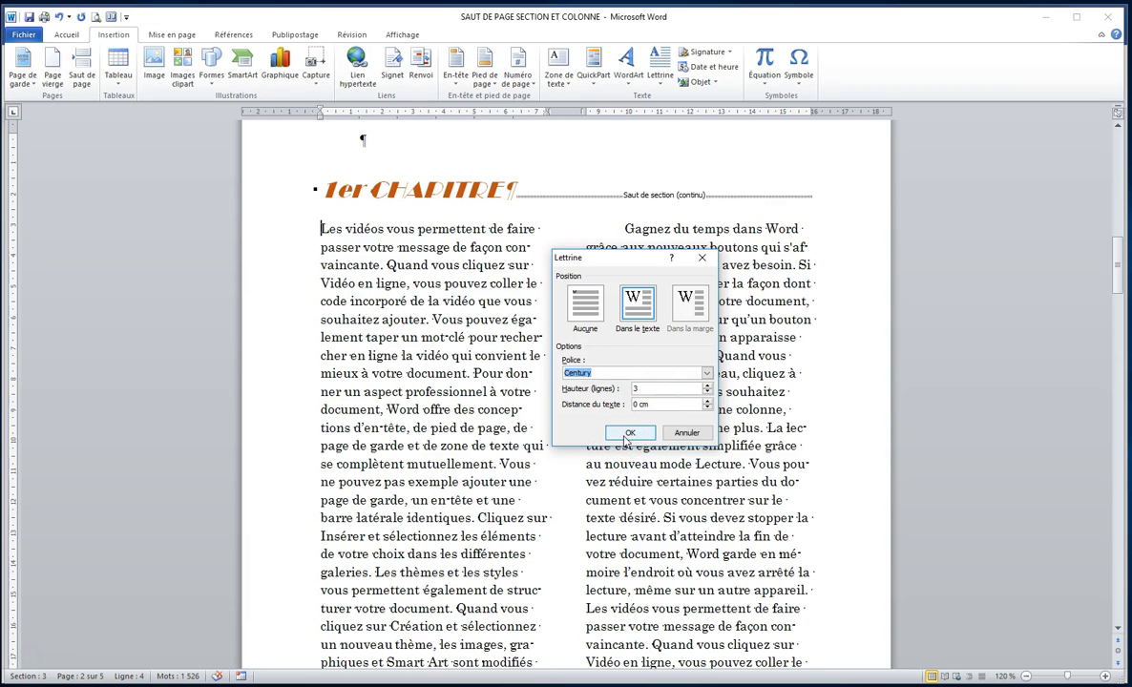
click(628, 434)
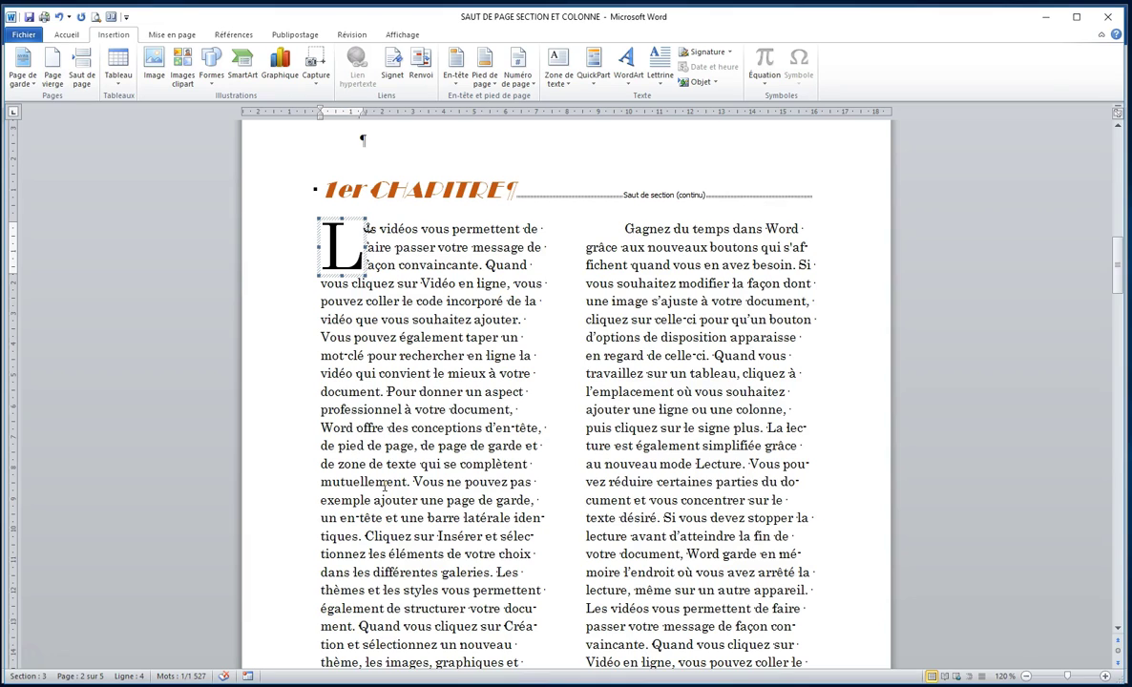
click(386, 516)
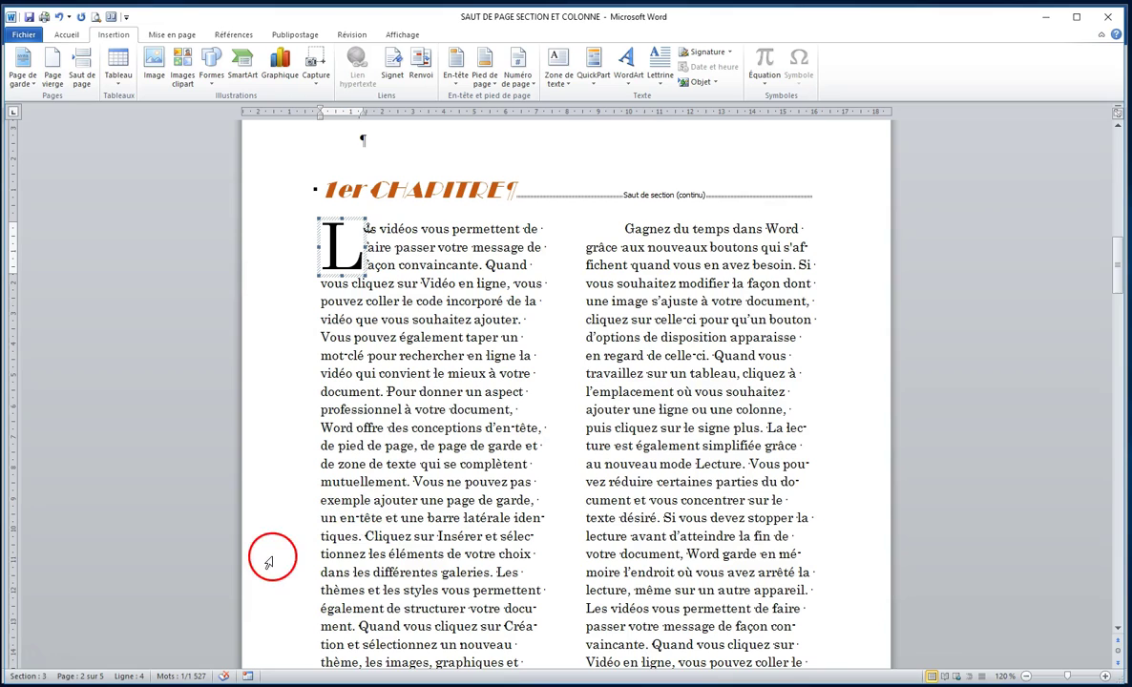